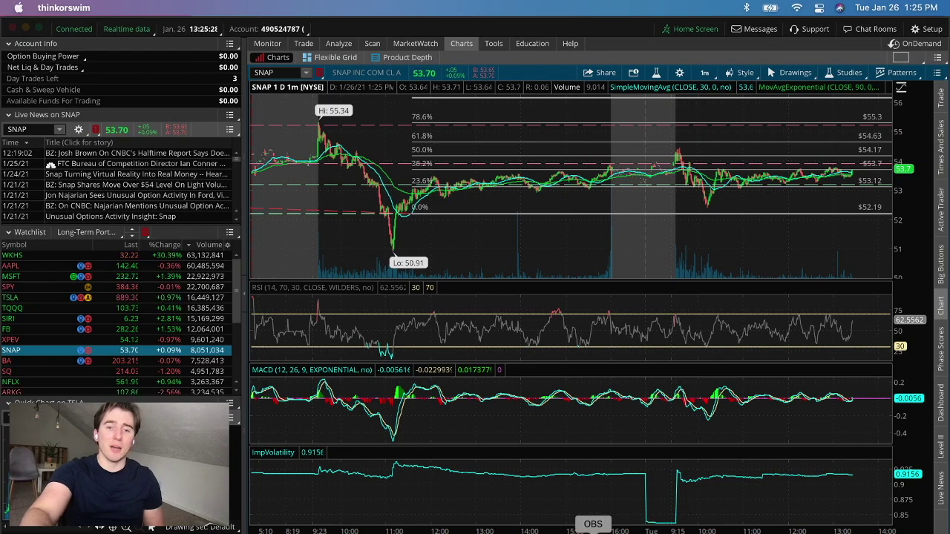
In Brave, go to the TD Ameritrade site from the search results and start opening a new account.
left_click(435, 528)
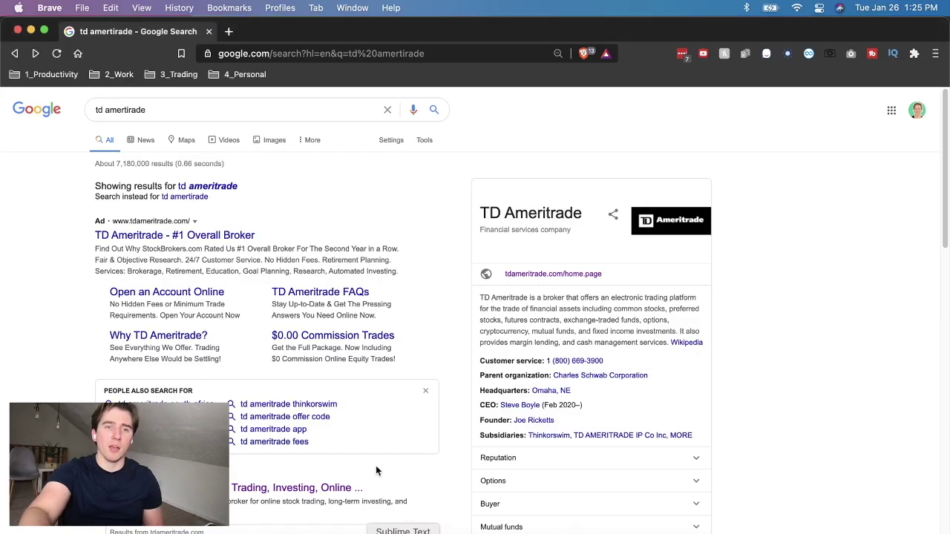
left_click(241, 239)
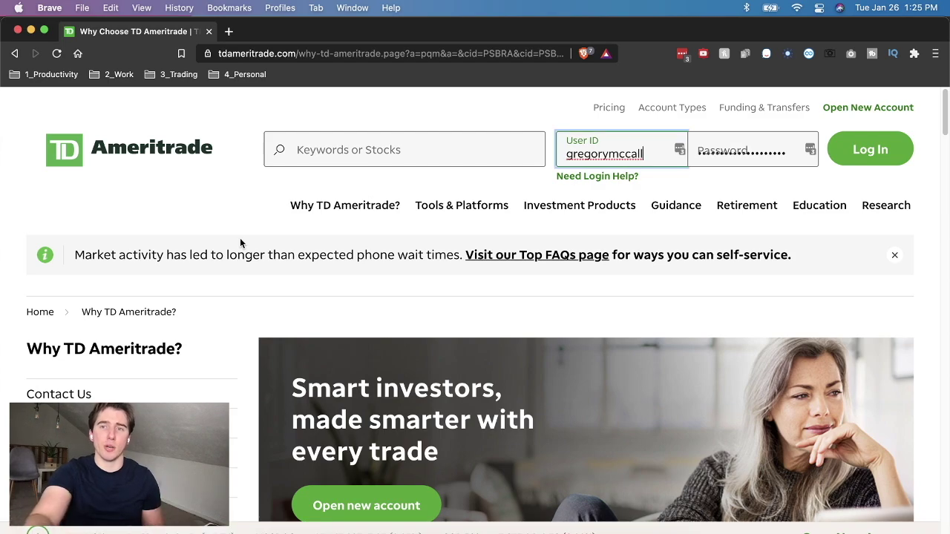
left_click(876, 109)
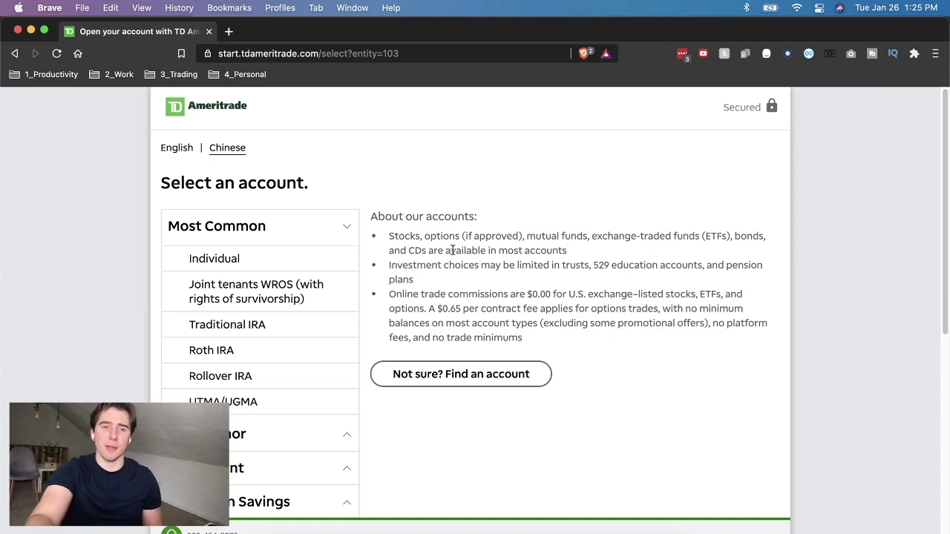
Choose the Individual account type and begin the individual account application.
left_click(282, 259)
left_click(490, 392)
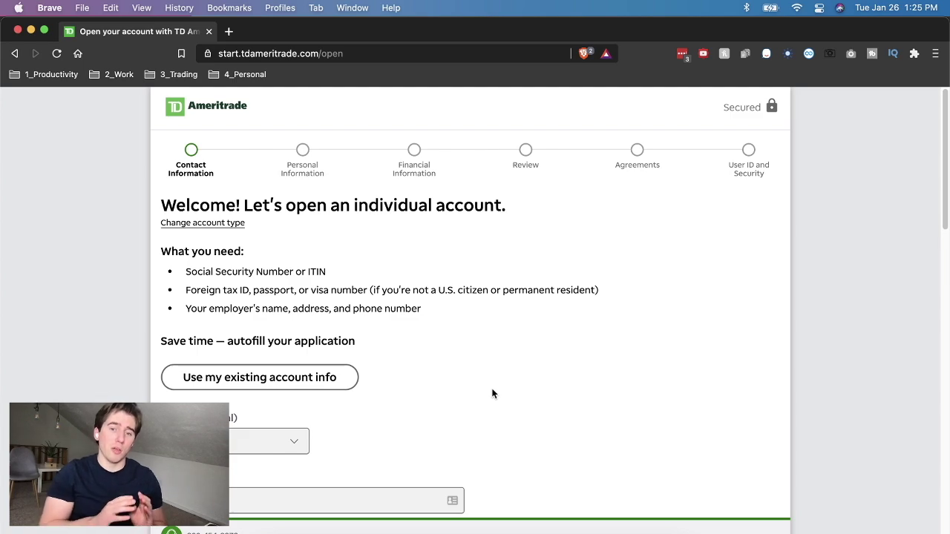
left_click(293, 54)
Search for 'thinkorswim', open the thinkorswim Desktop page, and launch the application from it.
type("G")
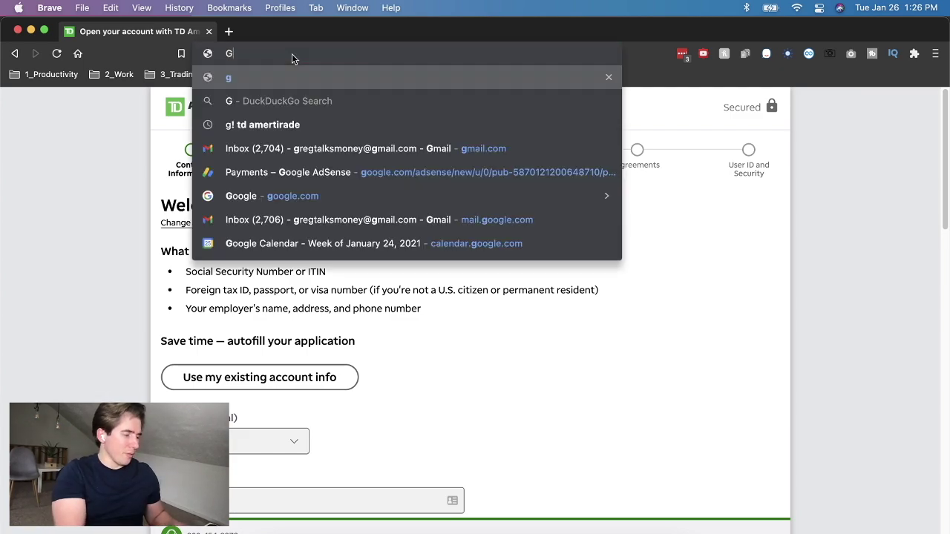
type("! thinkorswim")
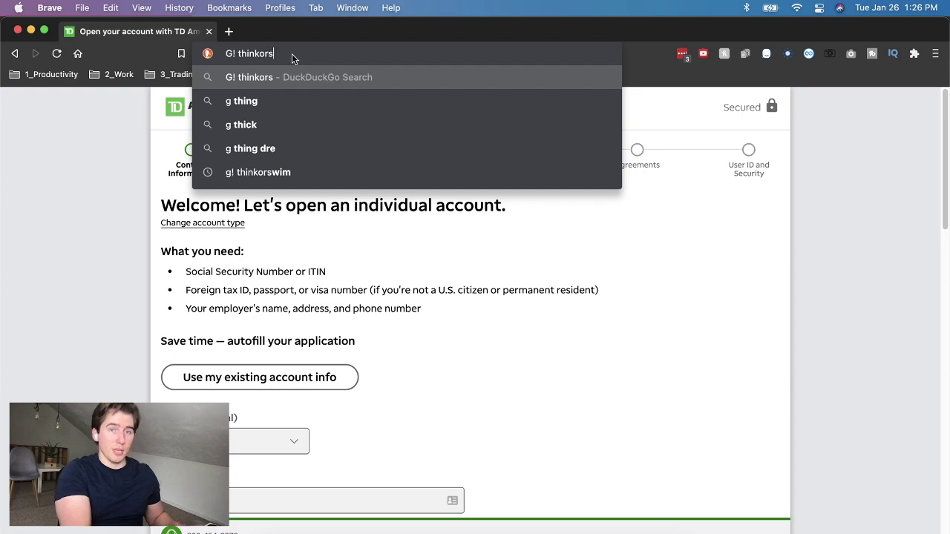
key("Return")
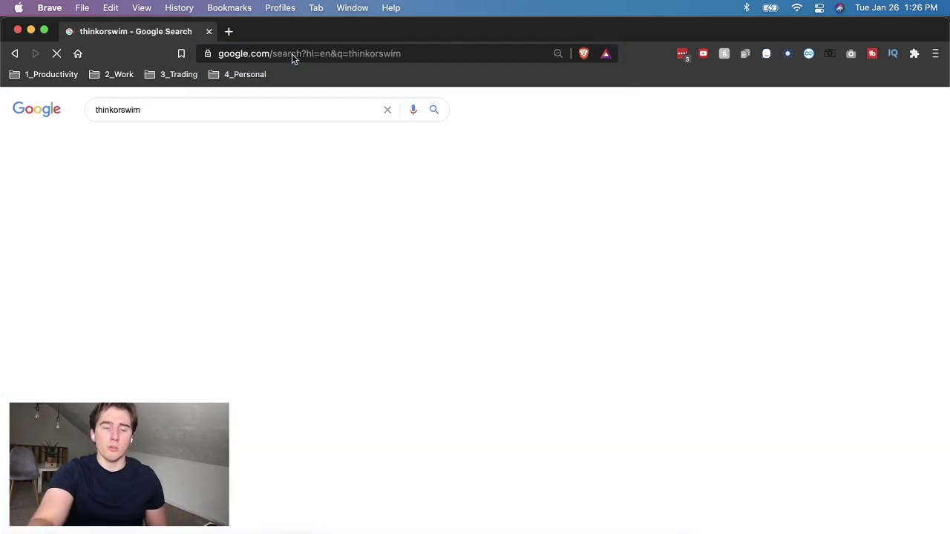
left_click(250, 236)
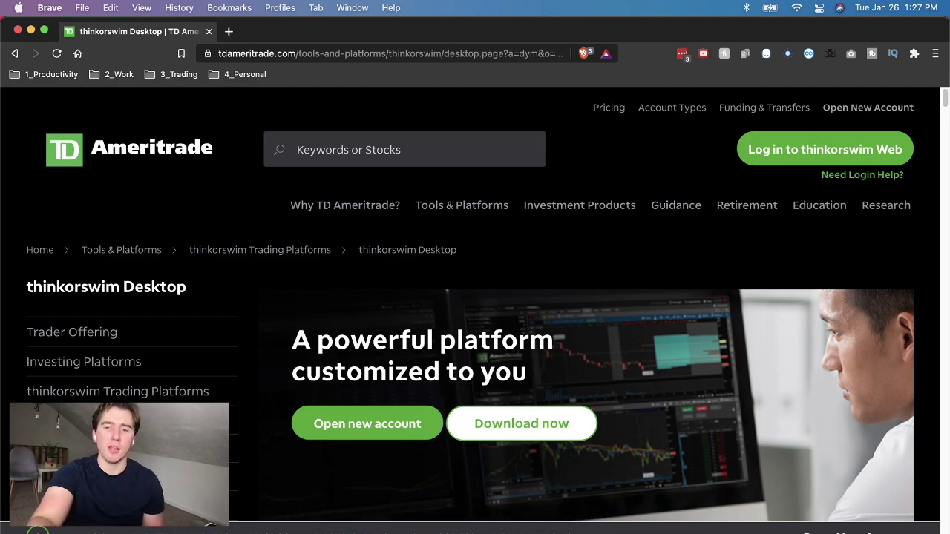
left_click(624, 530)
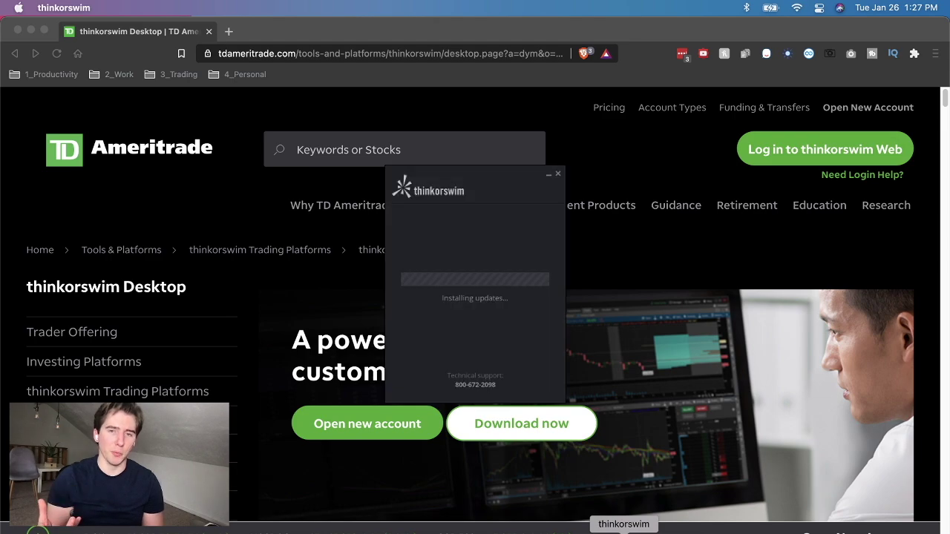
Enter the username in the thinkorswim login window to sign in.
left_click(459, 238)
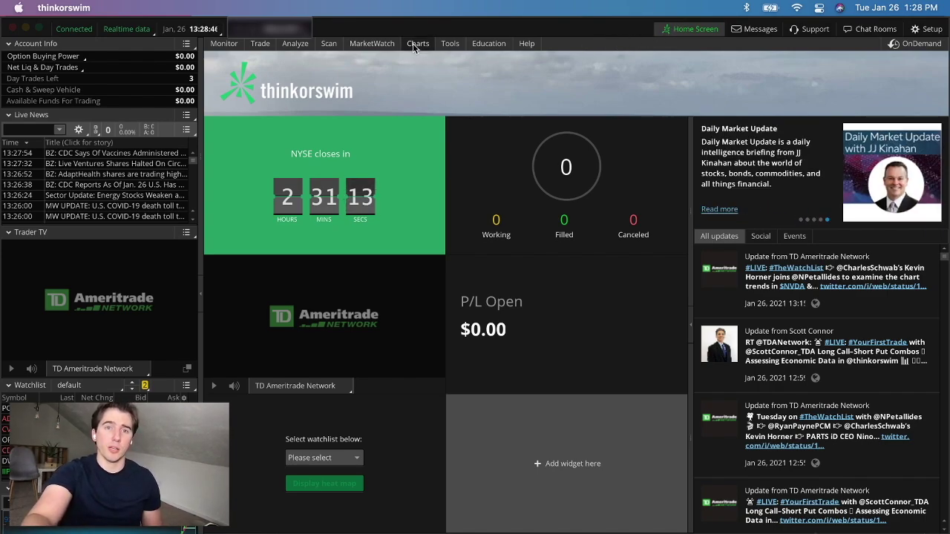
Open Charts and load SPY as a one-year daily candlestick chart.
mouse_move(413, 43)
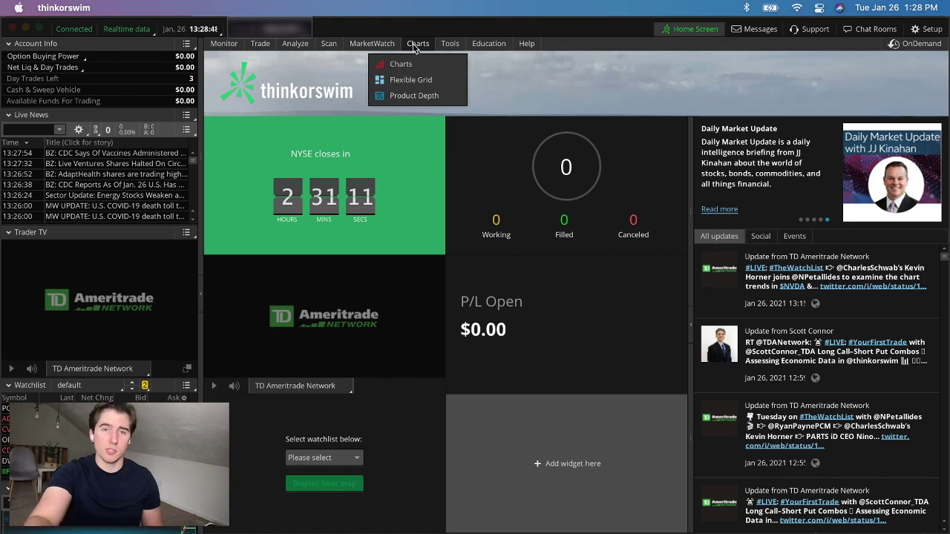
left_click(410, 63)
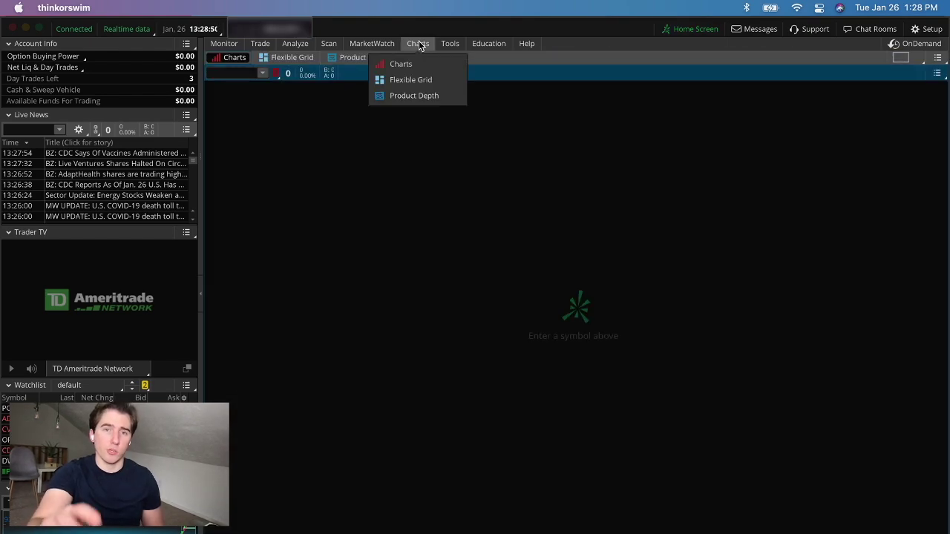
left_click(237, 72)
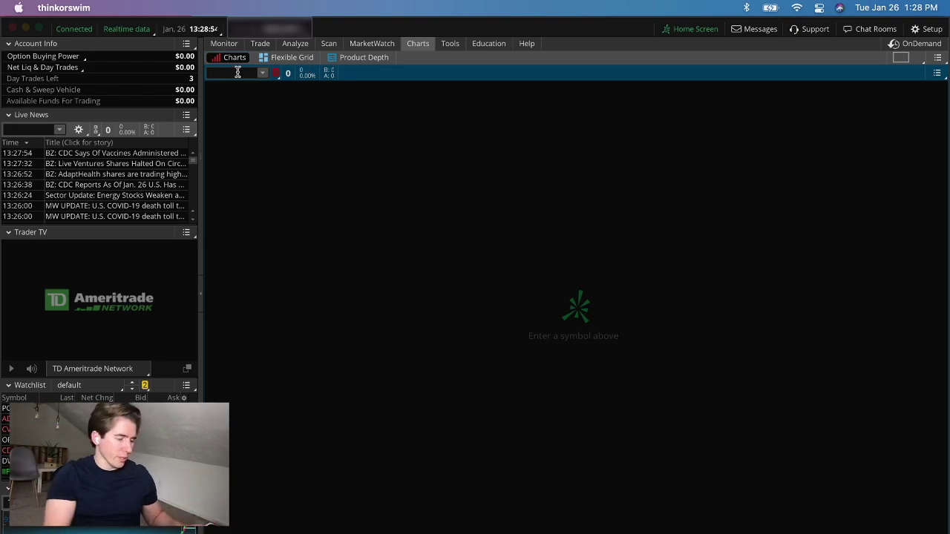
type("SPY")
key("Return")
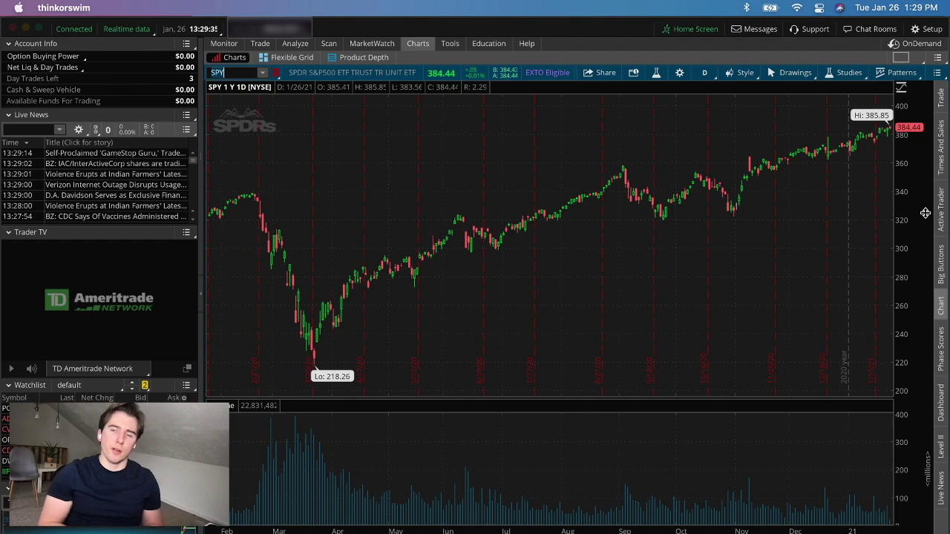
left_click(743, 74)
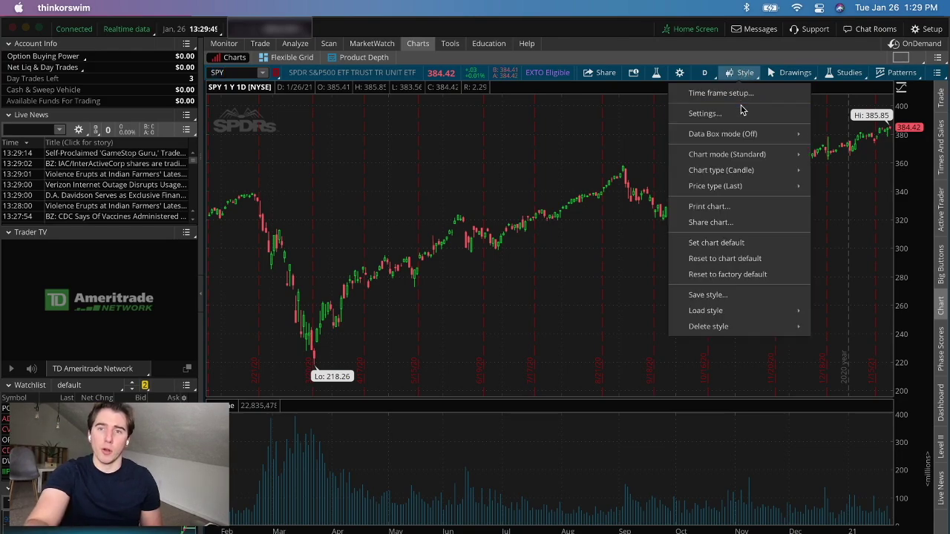
In Chart Settings, enable Overlap volume and set the time axis expansion area to 50 bars.
left_click(704, 113)
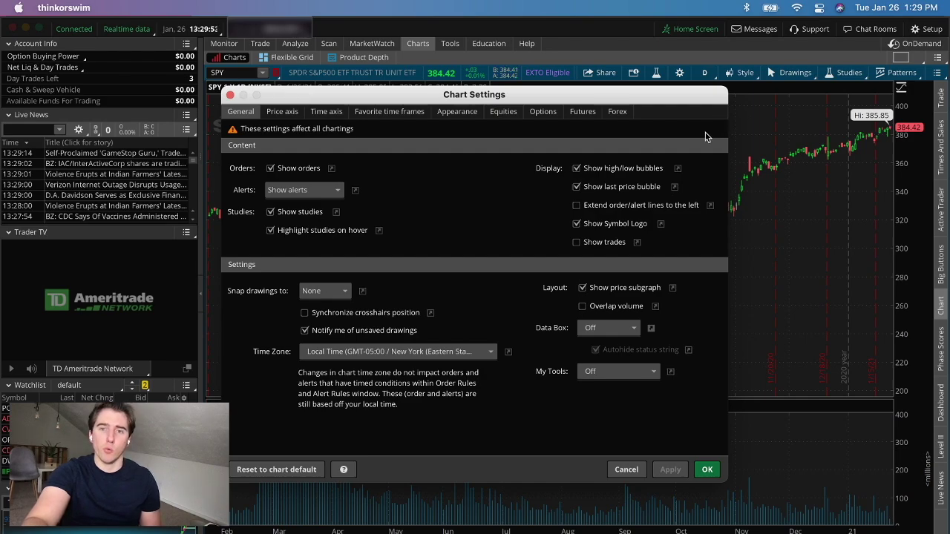
left_click(584, 307)
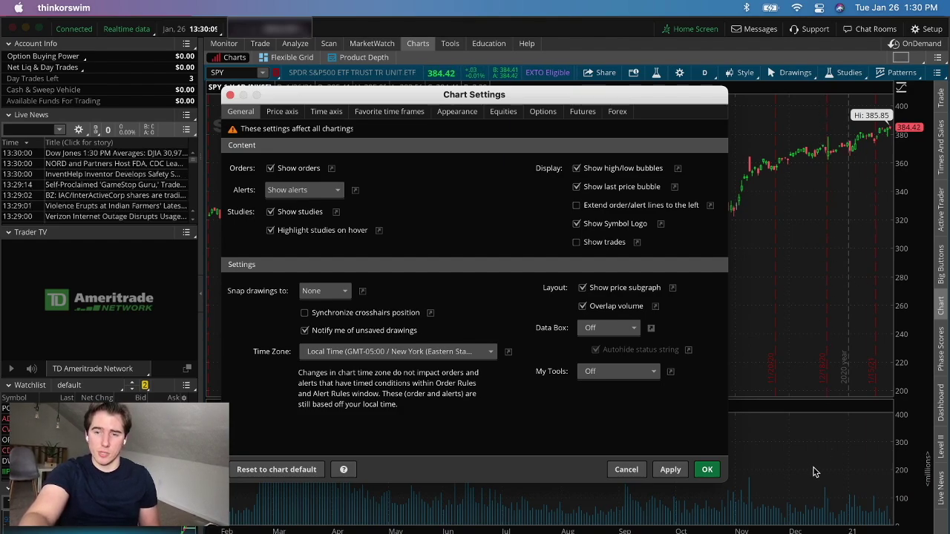
left_click(318, 115)
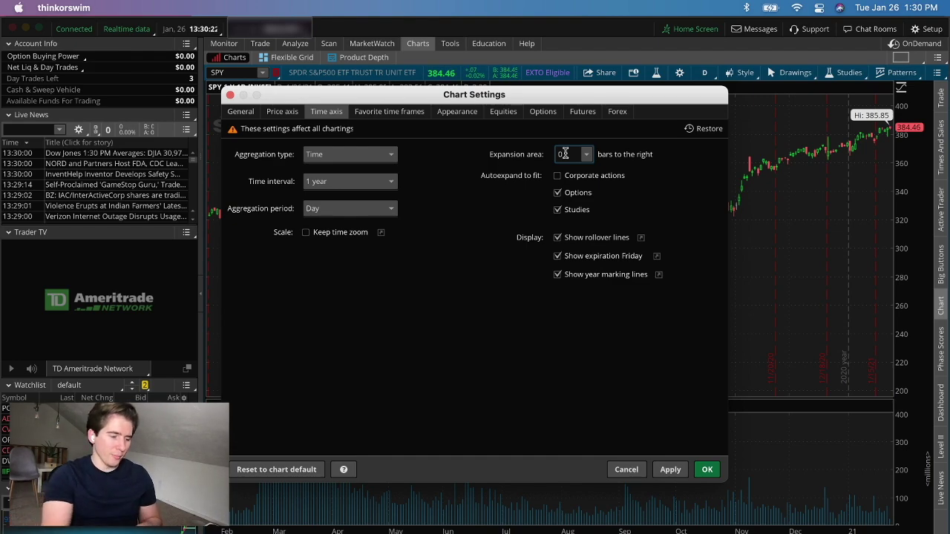
type("5")
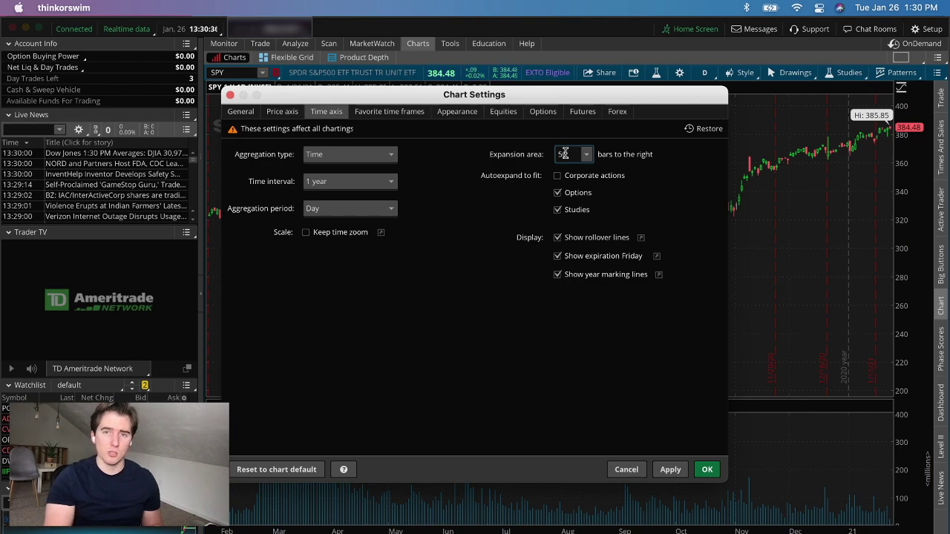
type("0")
left_click(707, 470)
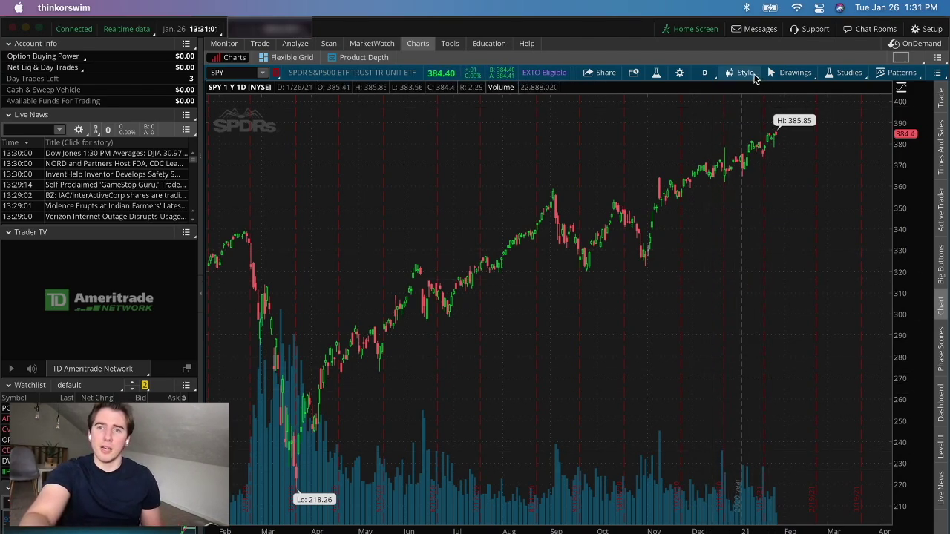
Save the current chart style as 'gregtalksmoney style'.
left_click(746, 74)
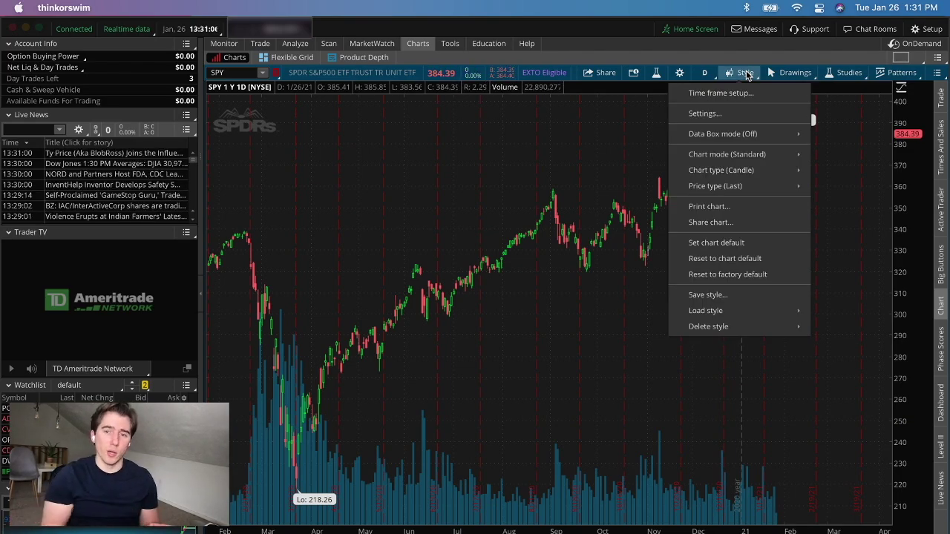
left_click(708, 295)
type("gre")
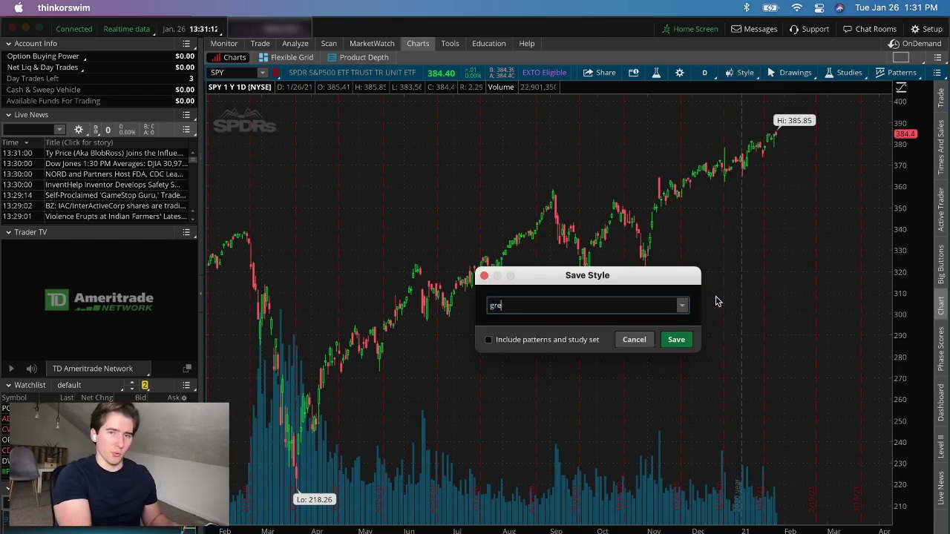
type("gtalksmoney s")
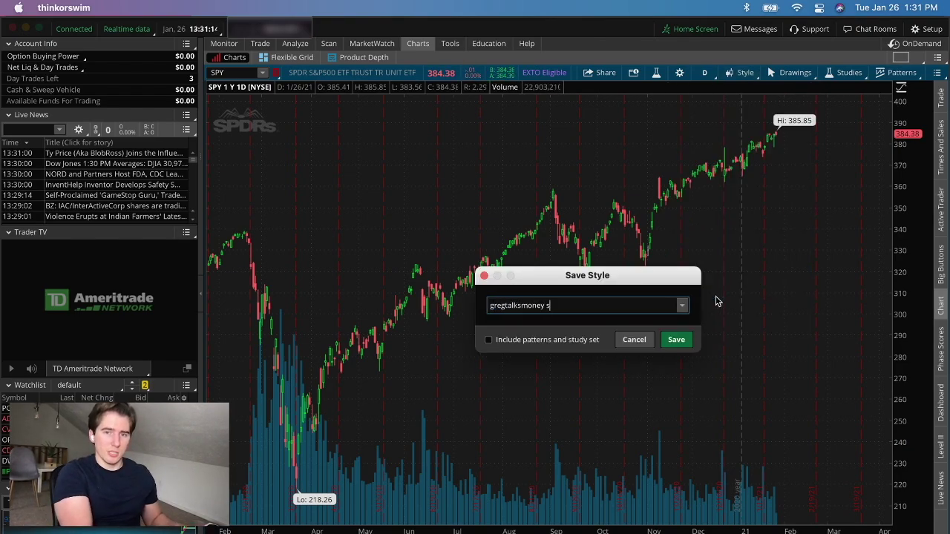
type("tyle")
key("Return")
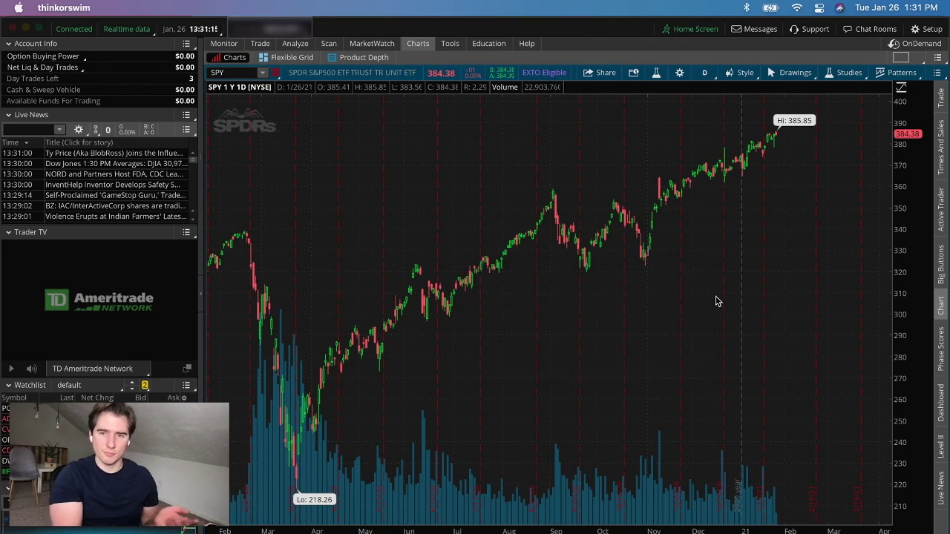
Load the saved 'gregtalksmoney style' back onto the SPY chart.
left_click(745, 72)
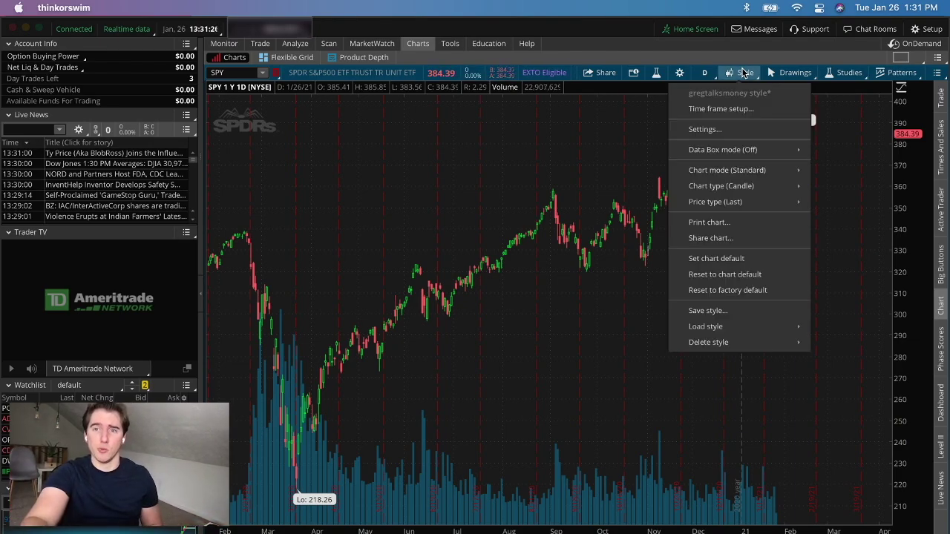
mouse_move(718, 336)
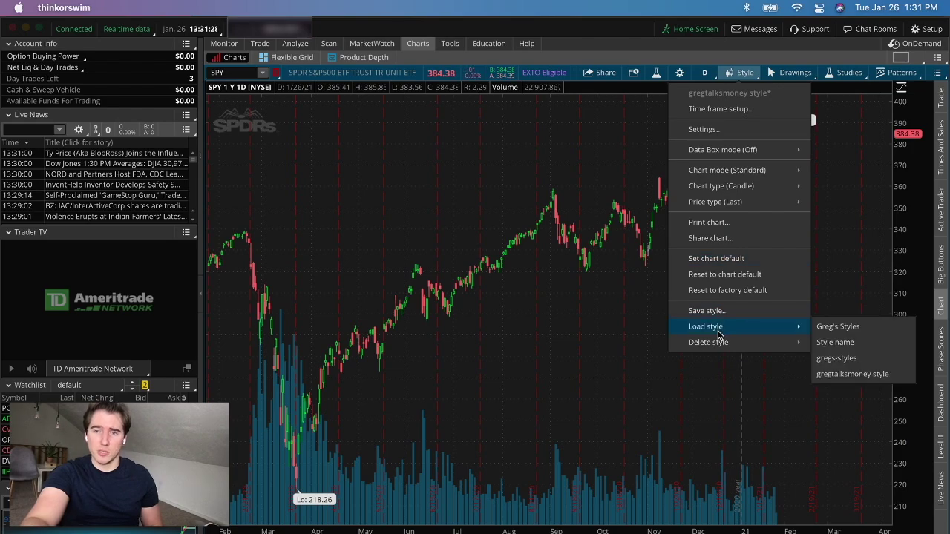
left_click(860, 375)
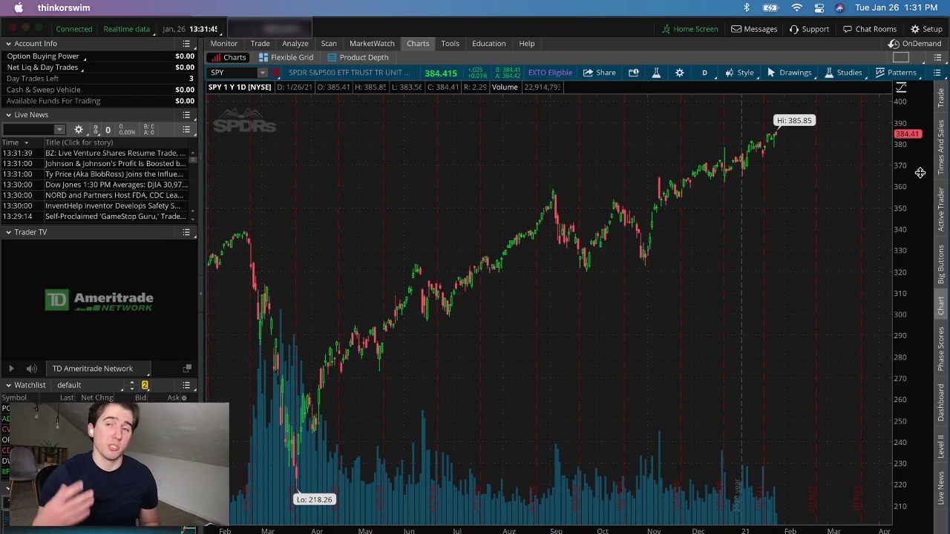
In Edit Studies, search 'rsi' and add the RSI study (14, 70, 30).
left_click(833, 72)
left_click(832, 131)
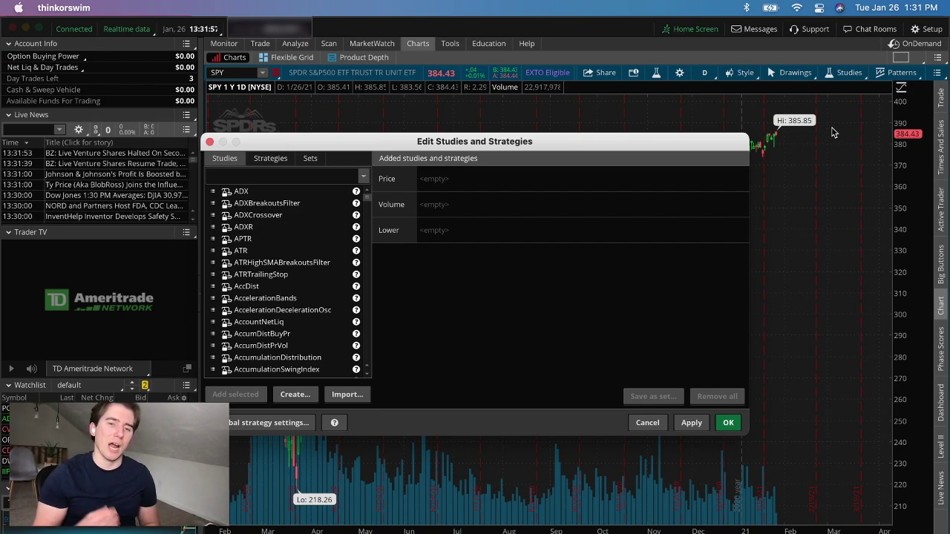
left_click(305, 176)
type("rsi")
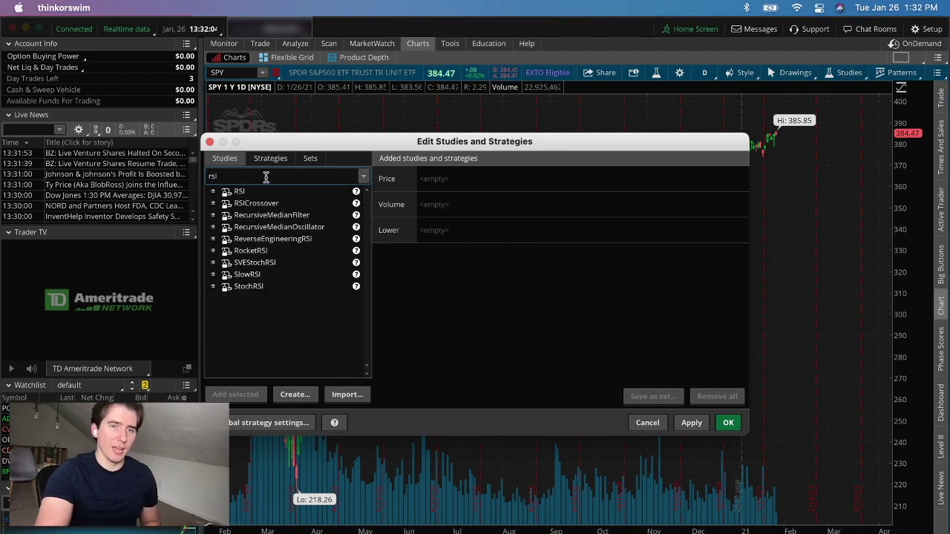
left_click(239, 193)
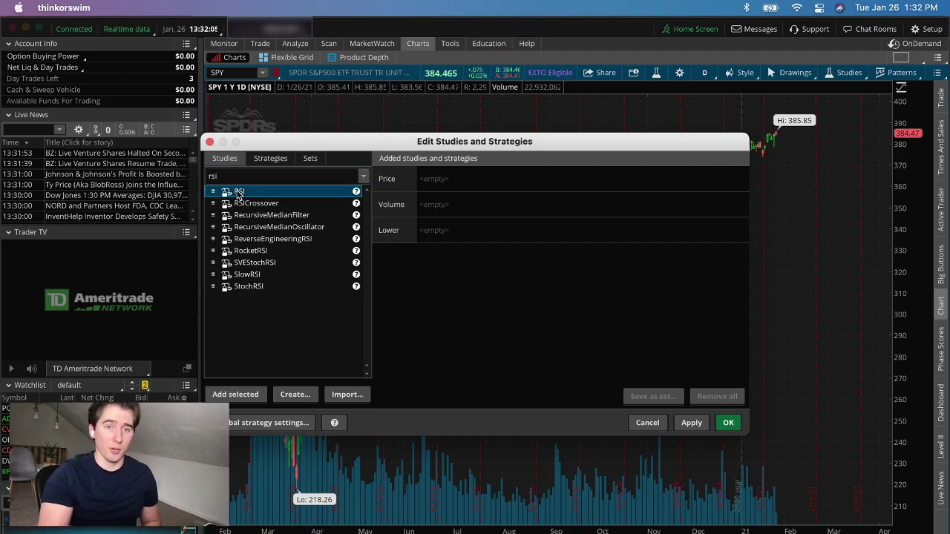
double_click(238, 193)
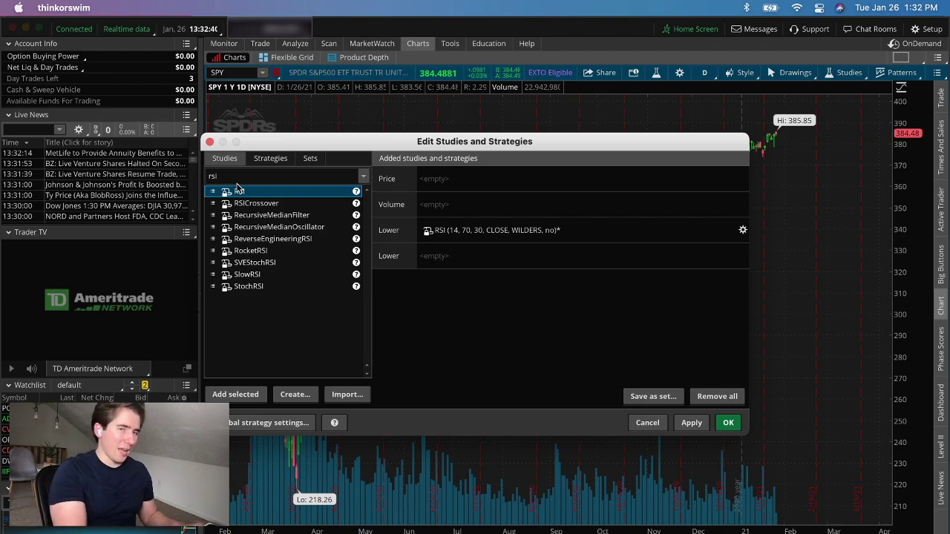
Search 'macd' and add the MACD study (12, 26, 9), then start searching 'simpl'.
double_click(239, 175)
type("macd")
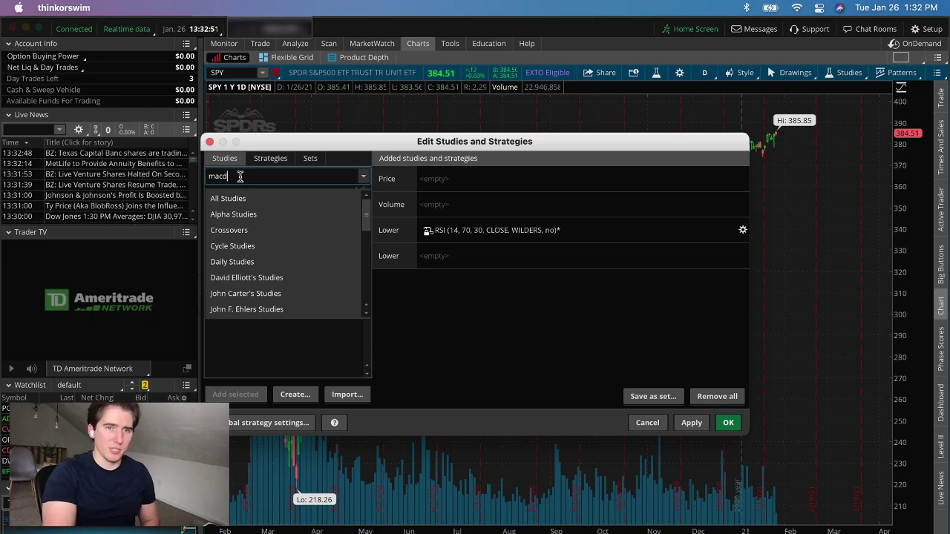
left_click(240, 176)
left_click(247, 193)
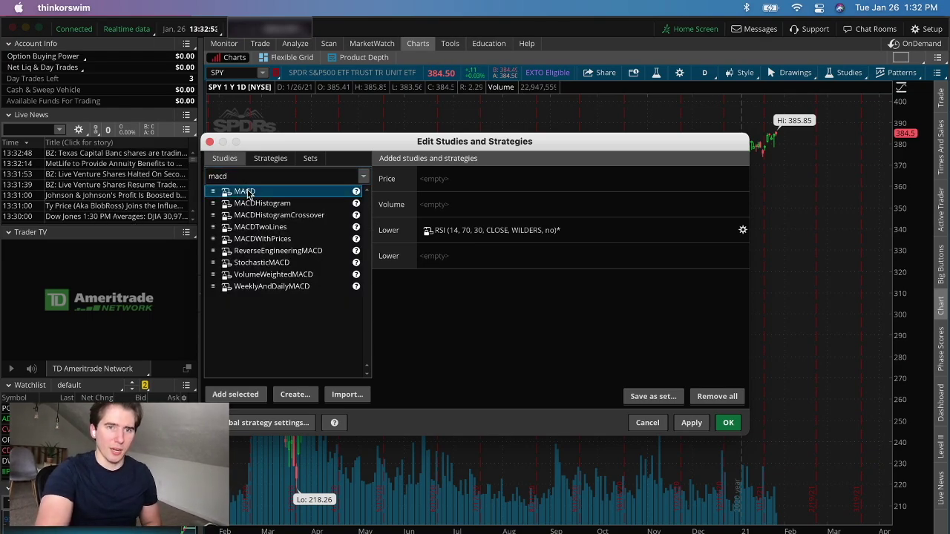
double_click(249, 194)
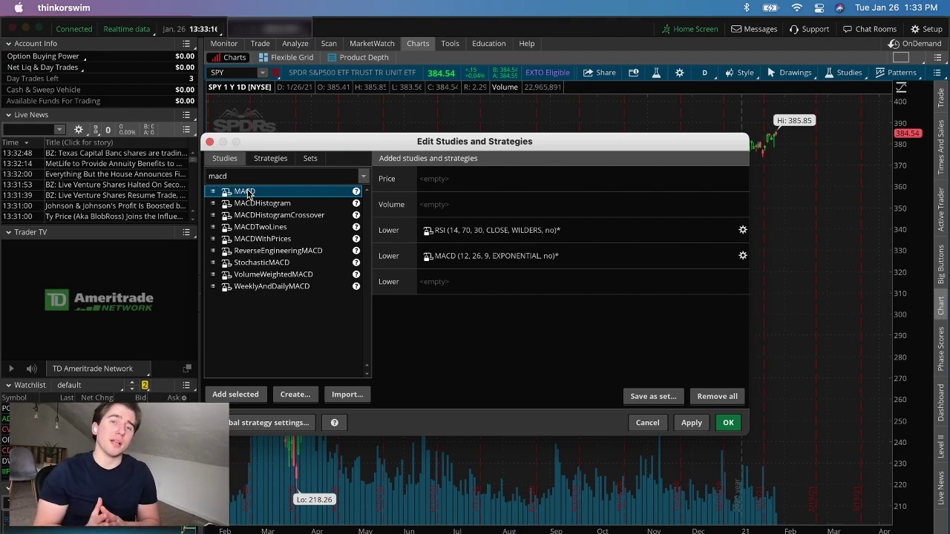
left_click(209, 176)
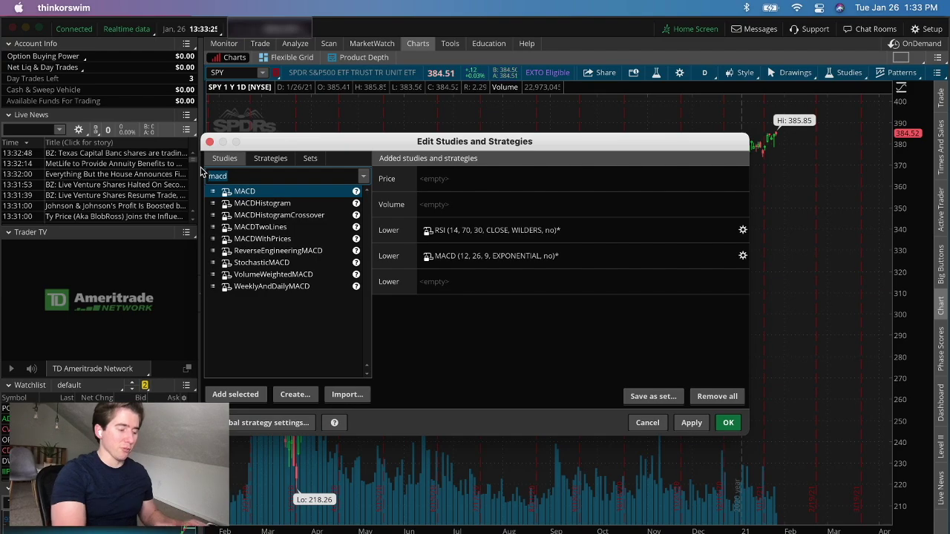
type("simple")
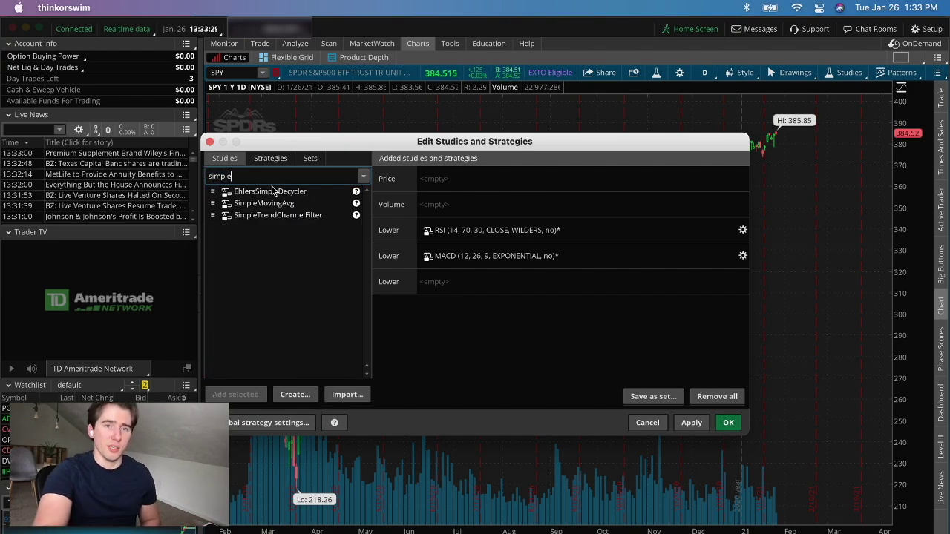
Add SimpleMovingAvg and MovAvgExponential to the price pane, then search for 'vwap'.
double_click(285, 204)
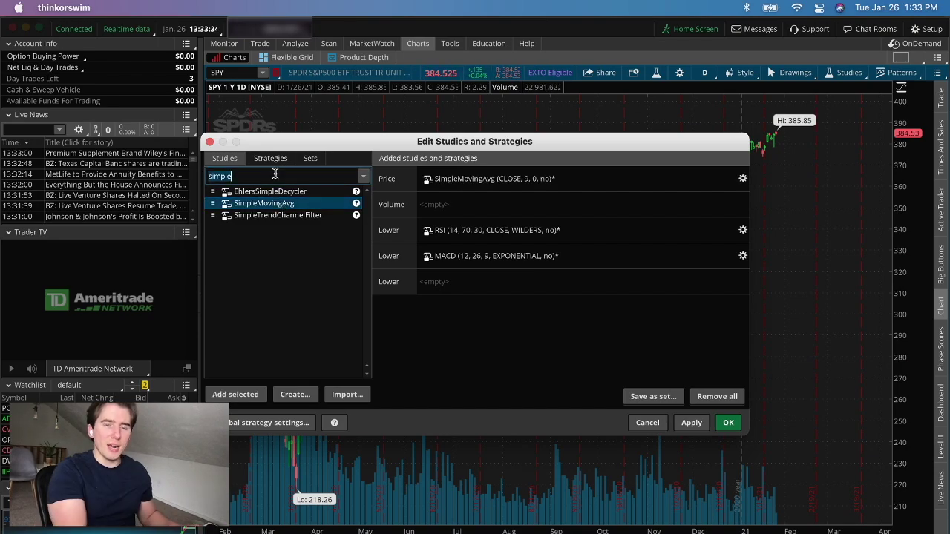
left_click(274, 175)
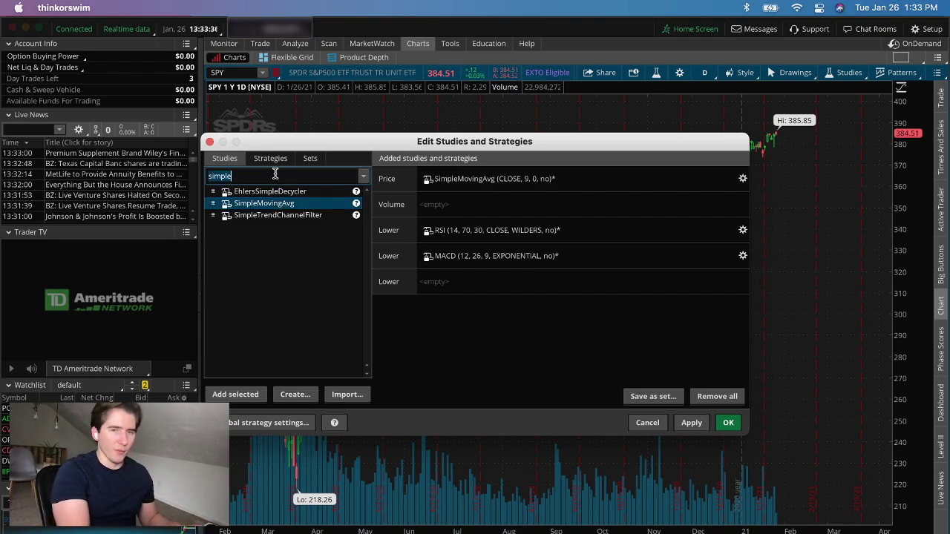
type("m")
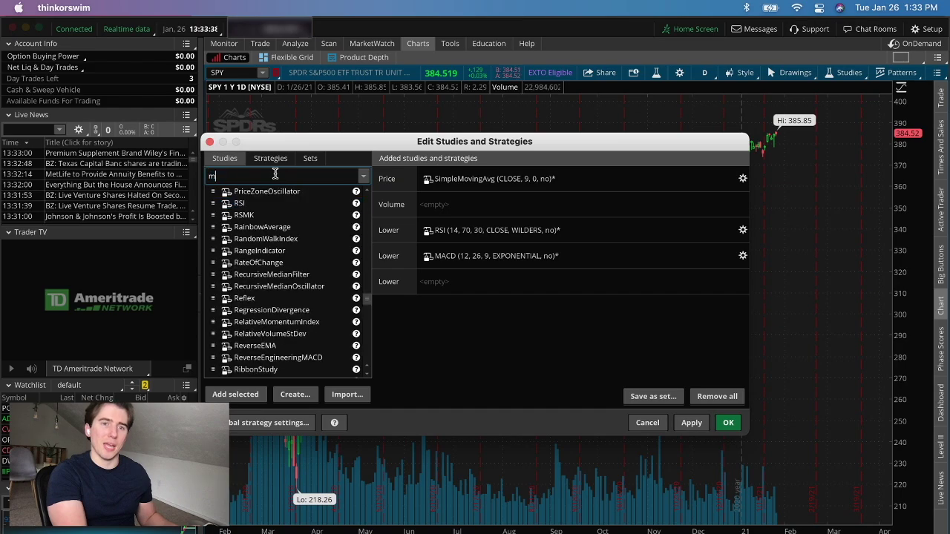
type("ovavgexpon")
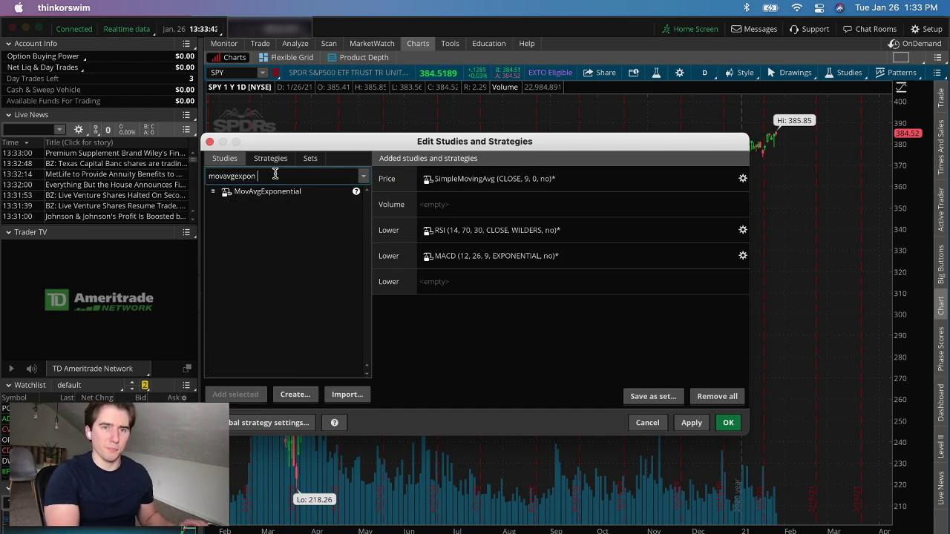
double_click(285, 193)
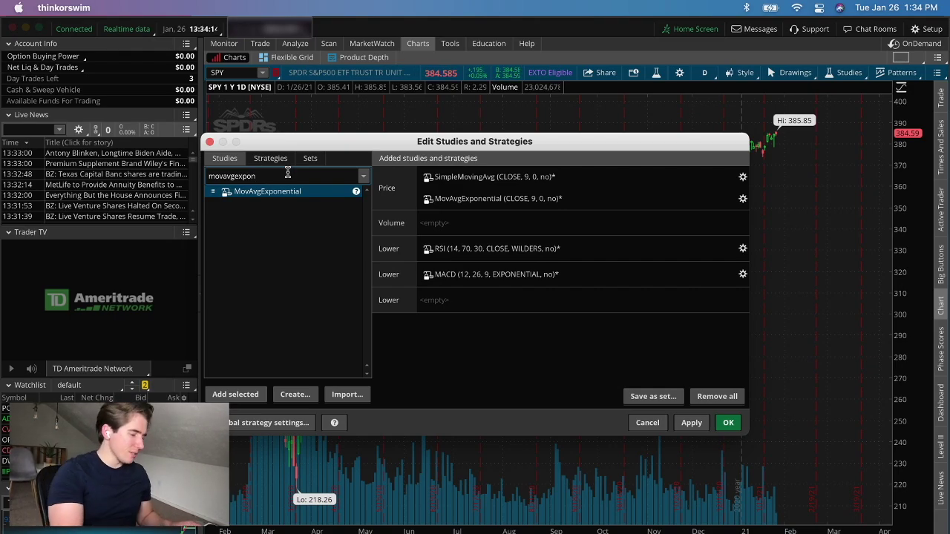
key("super+a")
type("vwap")
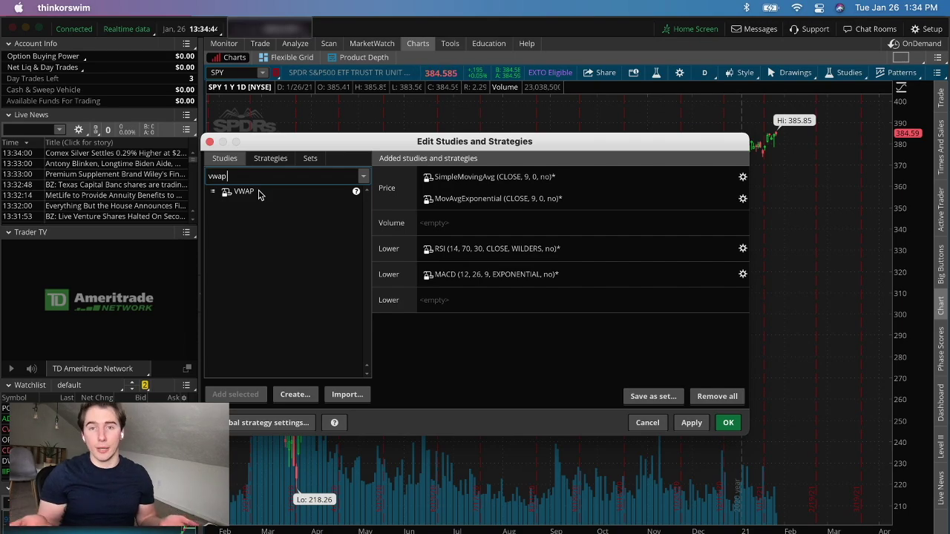
Add the VWAP study and apply all studies to the SPY chart with OK.
double_click(258, 193)
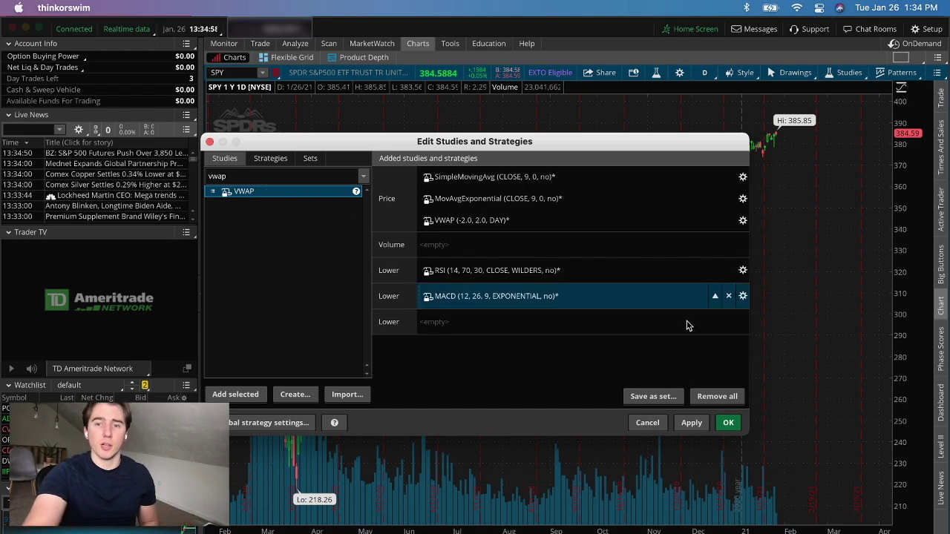
left_click(727, 424)
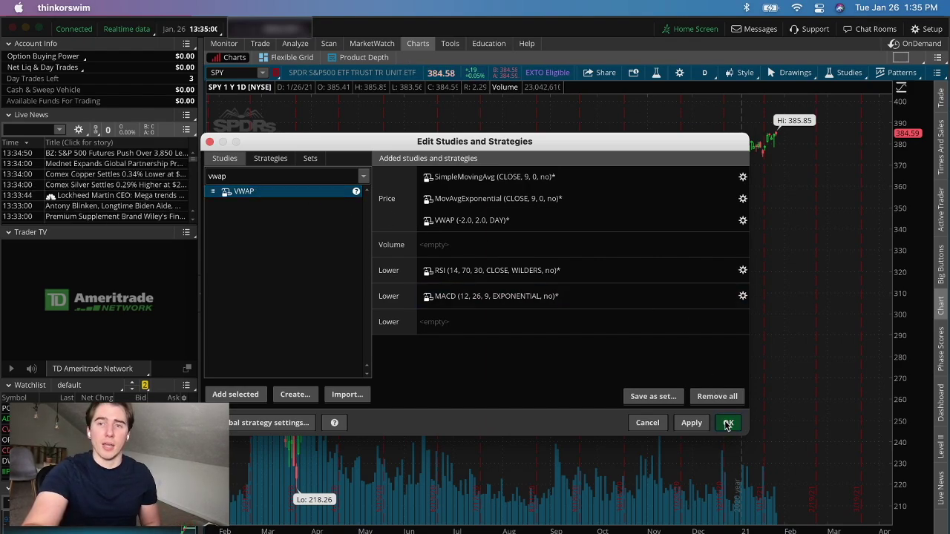
left_click(705, 72)
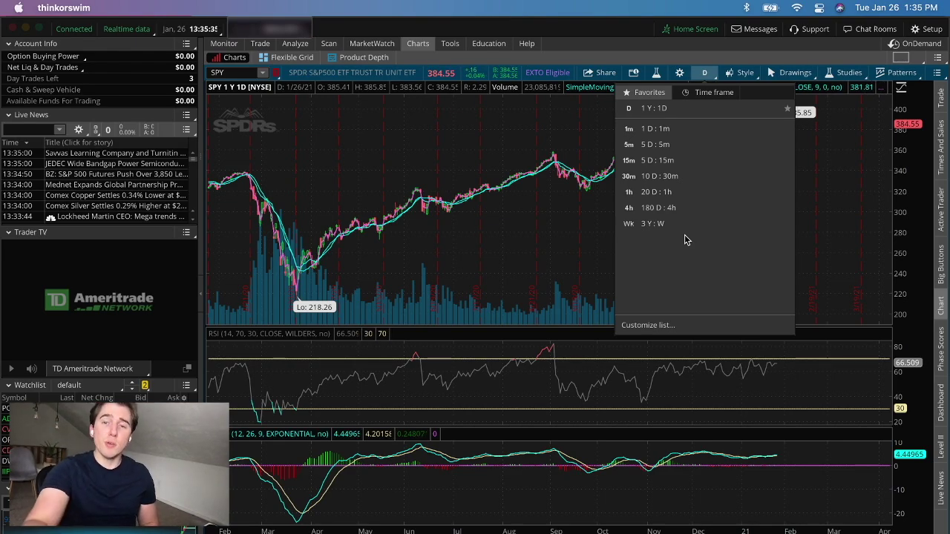
Choose Customize list to open Chart Settings on favorite time frames.
left_click(665, 325)
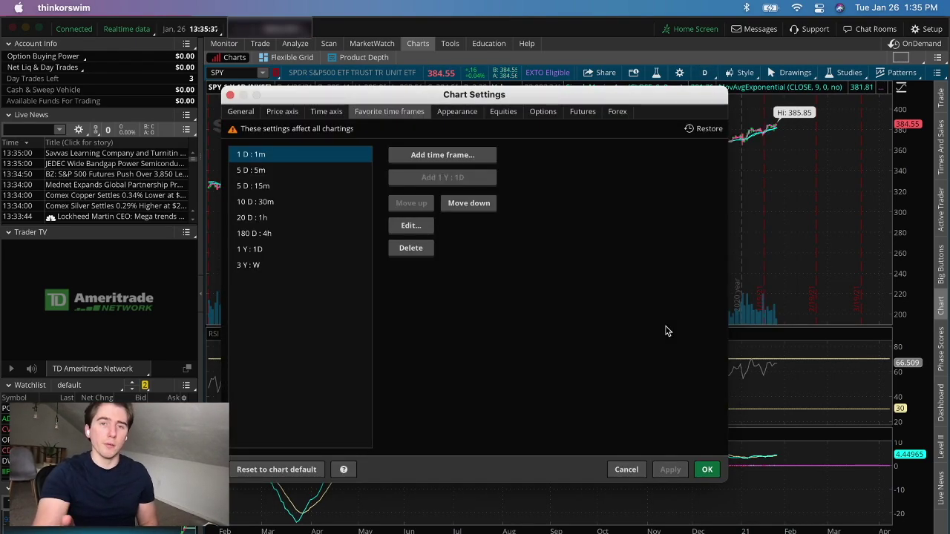
Add a 2 D : 5m favourite time frame (2 days, 5 min aggregation) and drag it under 1 D : 1m.
left_click(453, 155)
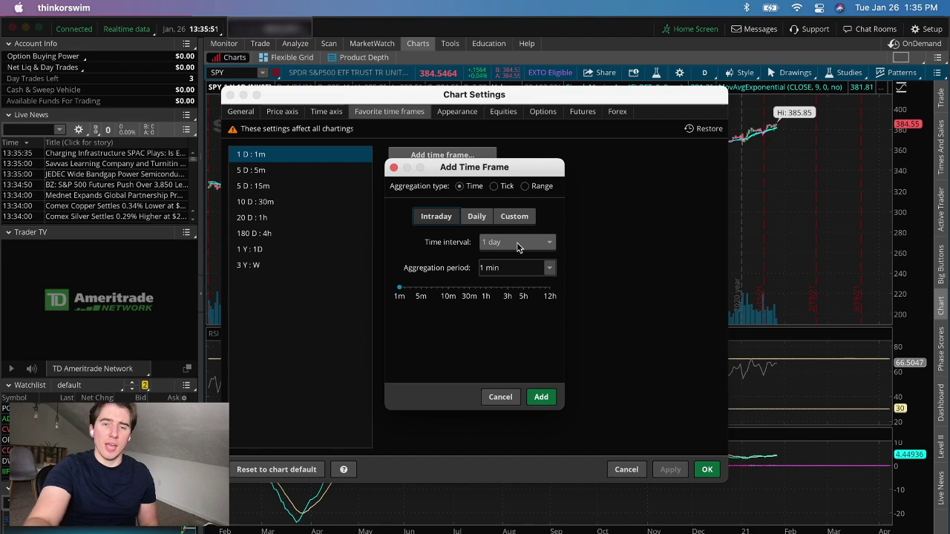
left_click(516, 242)
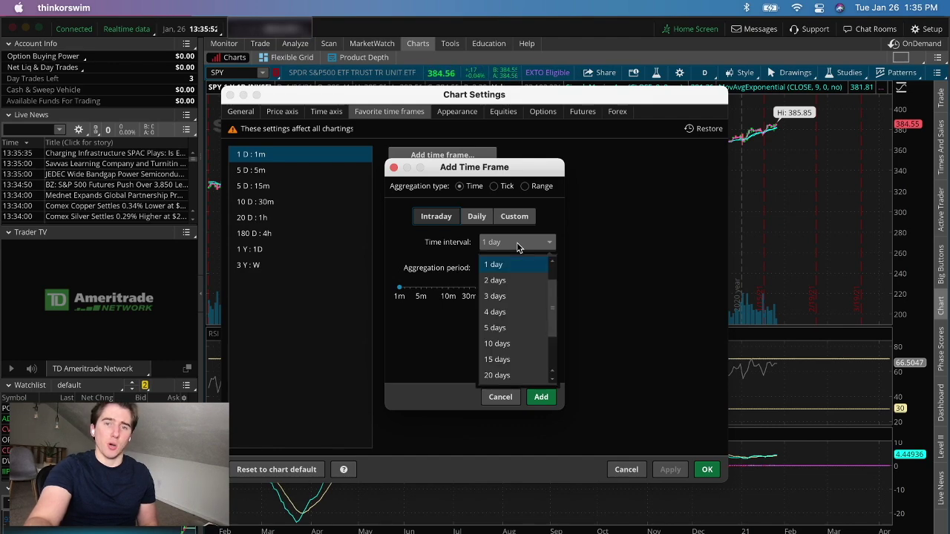
left_click(518, 281)
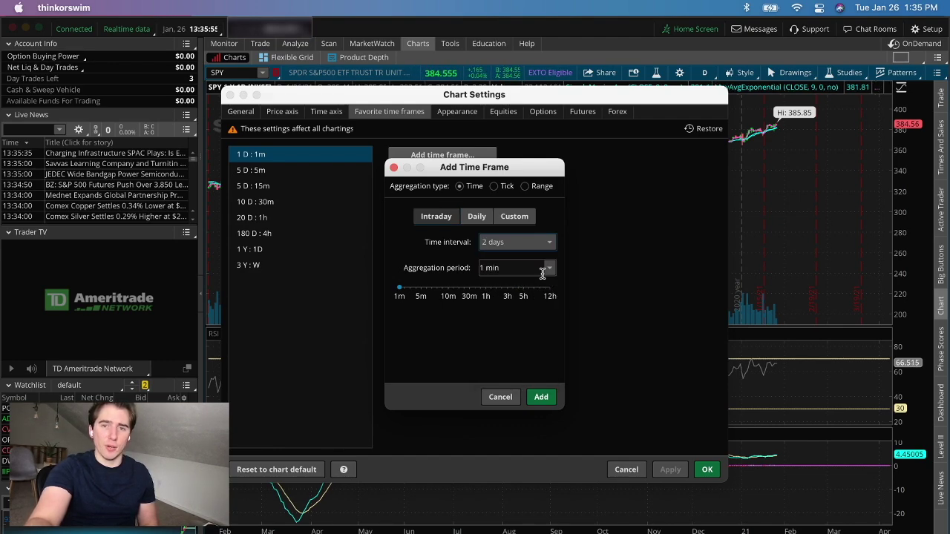
left_click(550, 270)
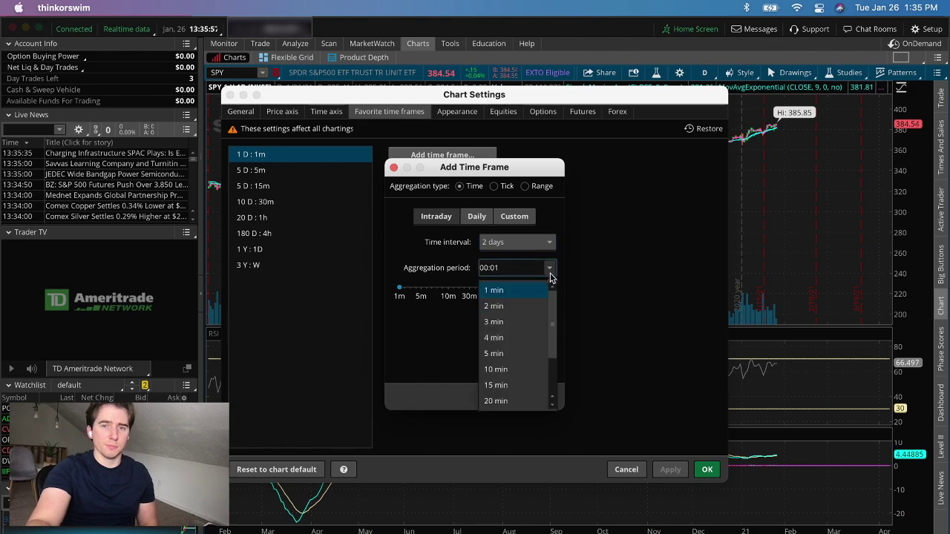
left_click(507, 354)
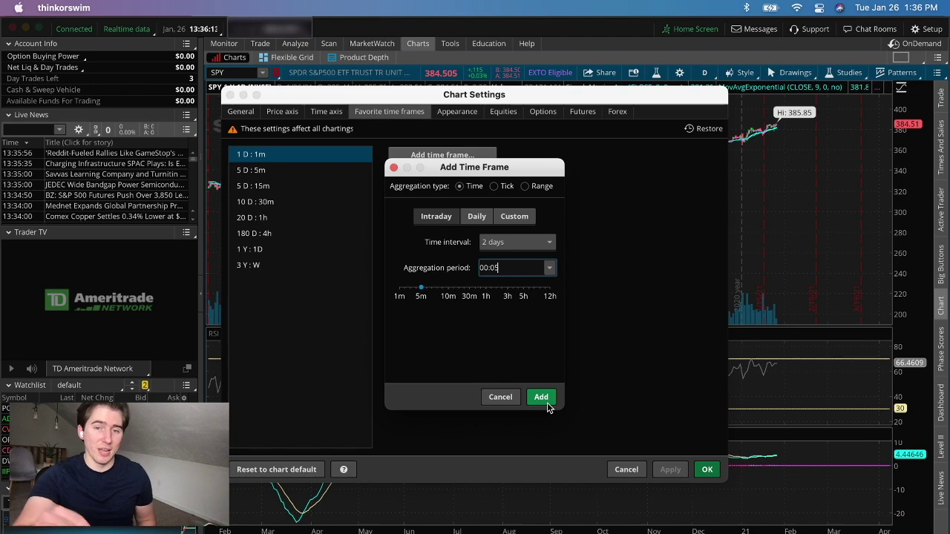
left_click(547, 402)
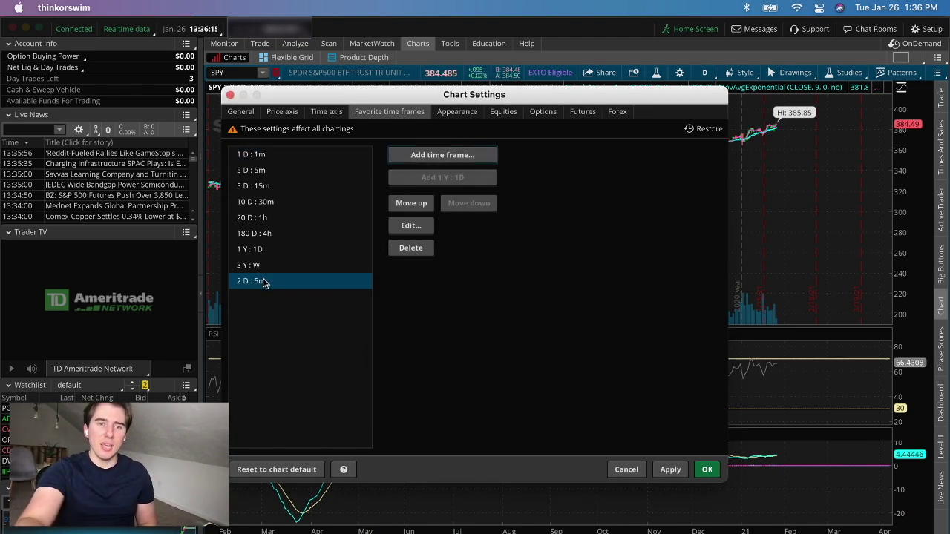
left_click_drag(266, 282, 250, 169)
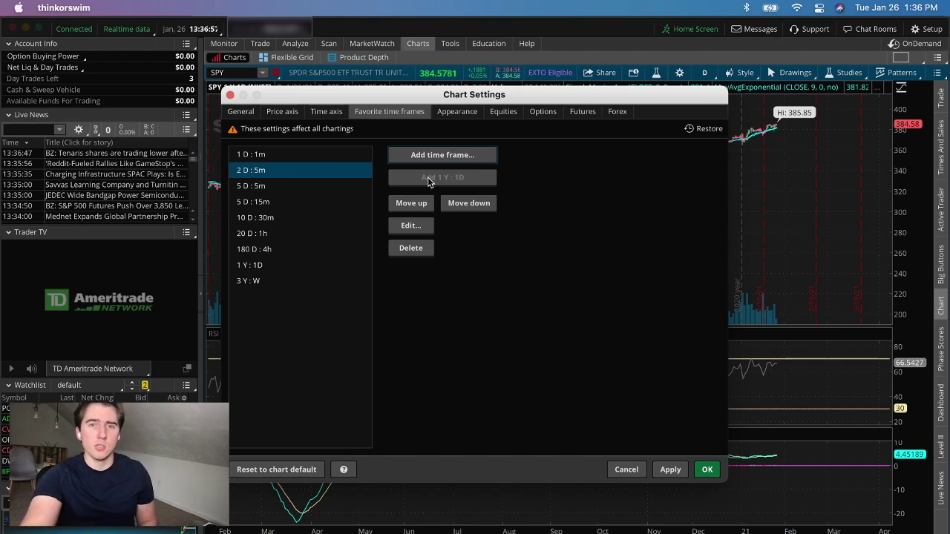
Begin adding another favourite time frame.
left_click(481, 155)
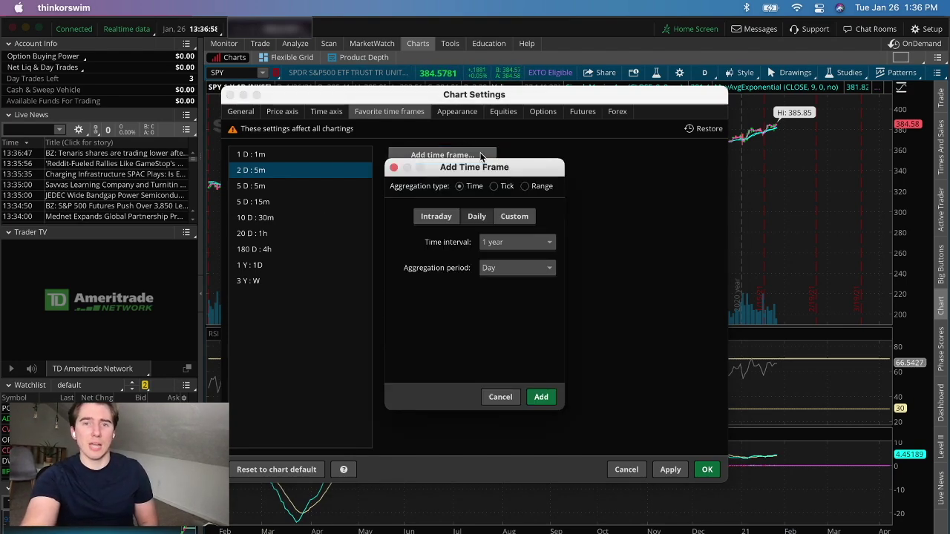
Add a 20 Y : Q favourite time frame (20 years, Quarter aggregation) and confirm chart settings with OK.
left_click(507, 242)
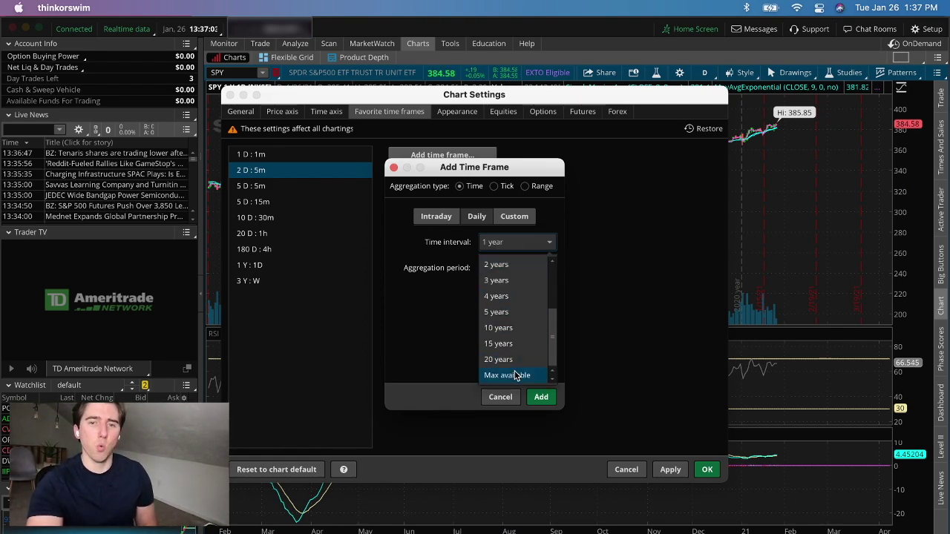
left_click(512, 360)
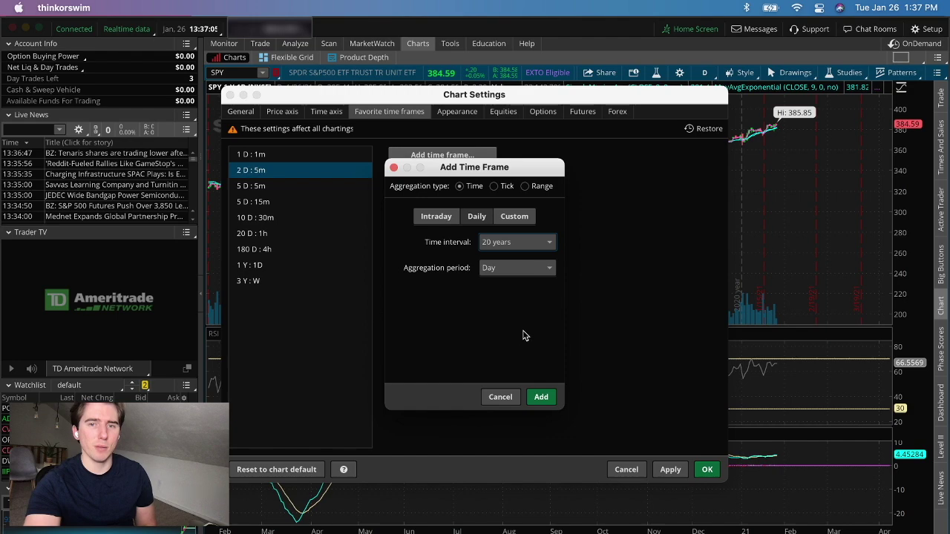
left_click(507, 270)
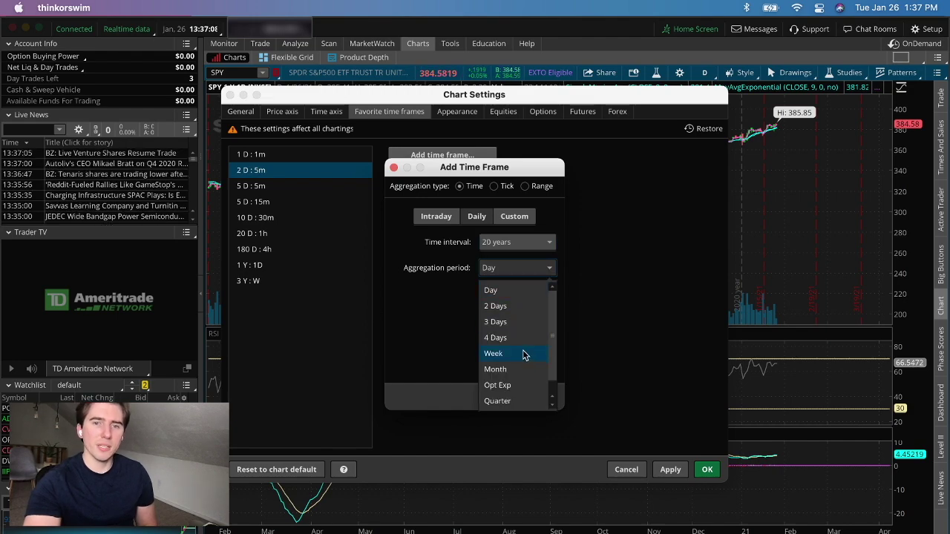
left_click(499, 401)
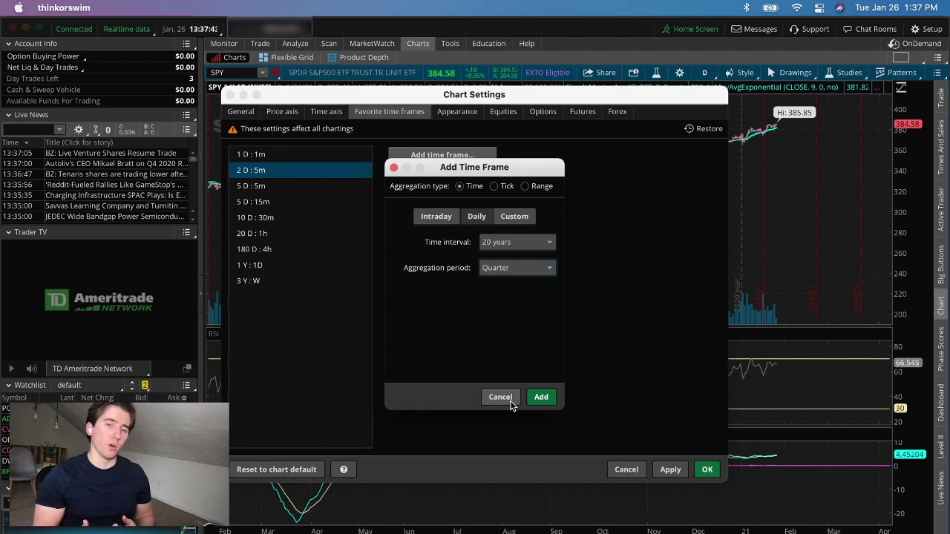
left_click(541, 397)
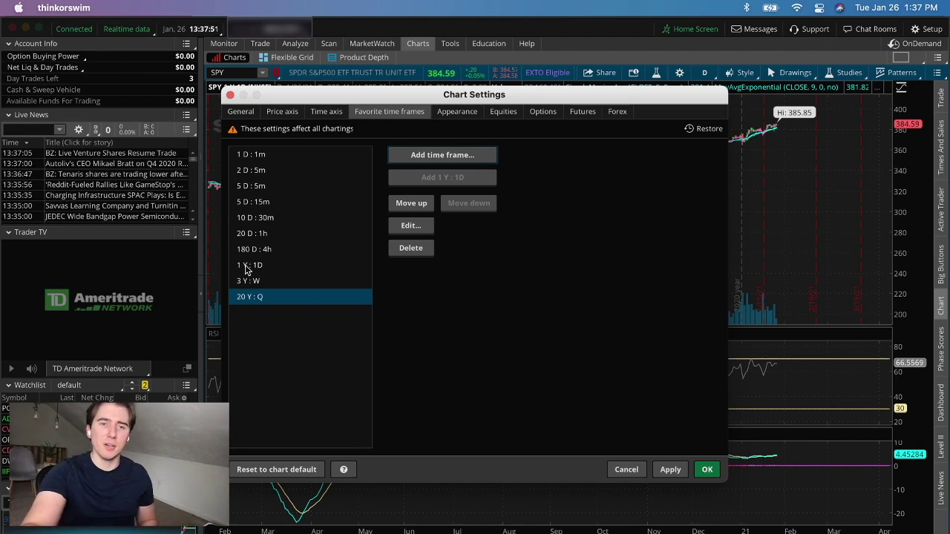
left_click(707, 471)
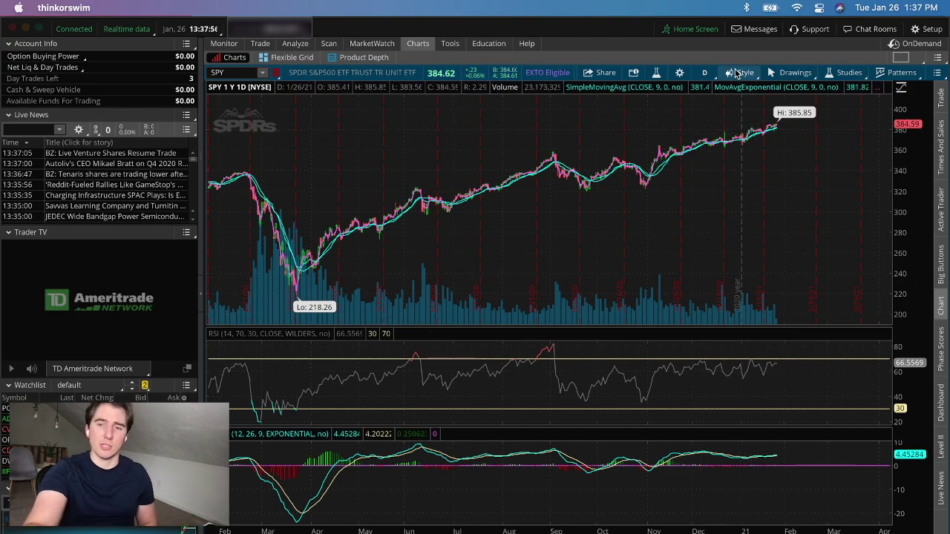
Resave the current chart style under its existing name, replacing it, then start saving a study set.
left_click(739, 72)
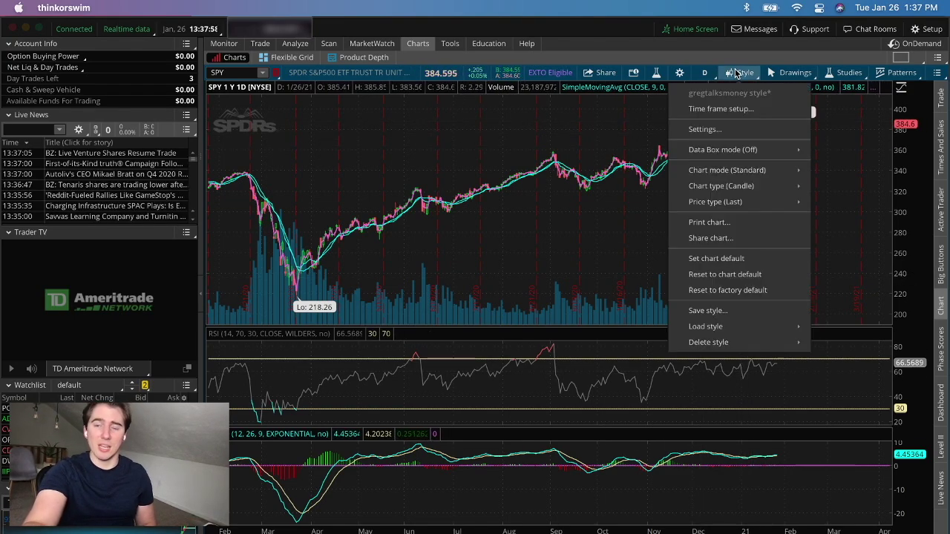
left_click(728, 312)
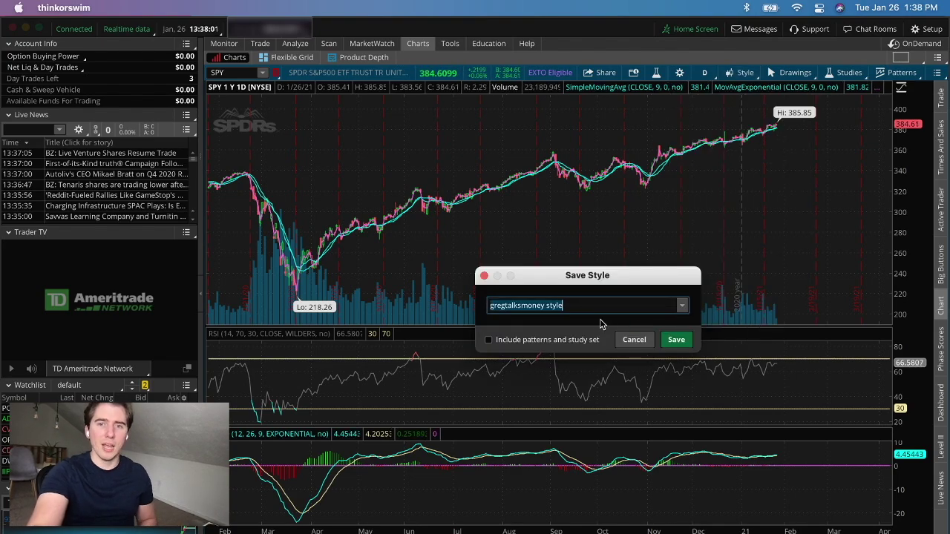
left_click(676, 339)
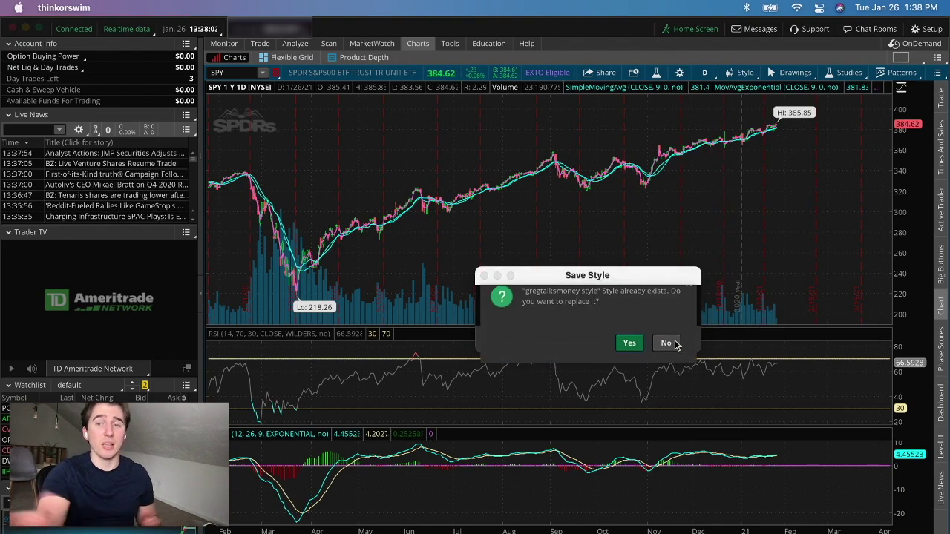
left_click(630, 341)
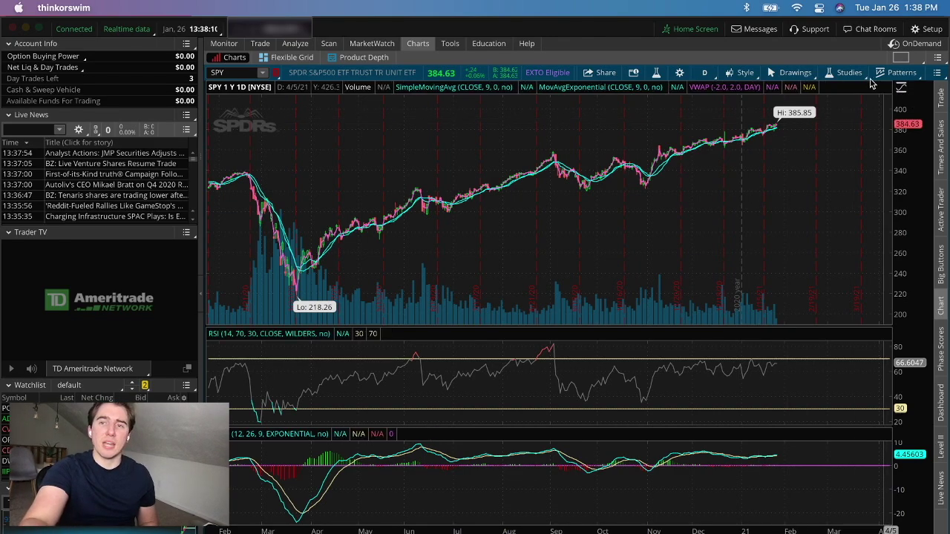
left_click(848, 73)
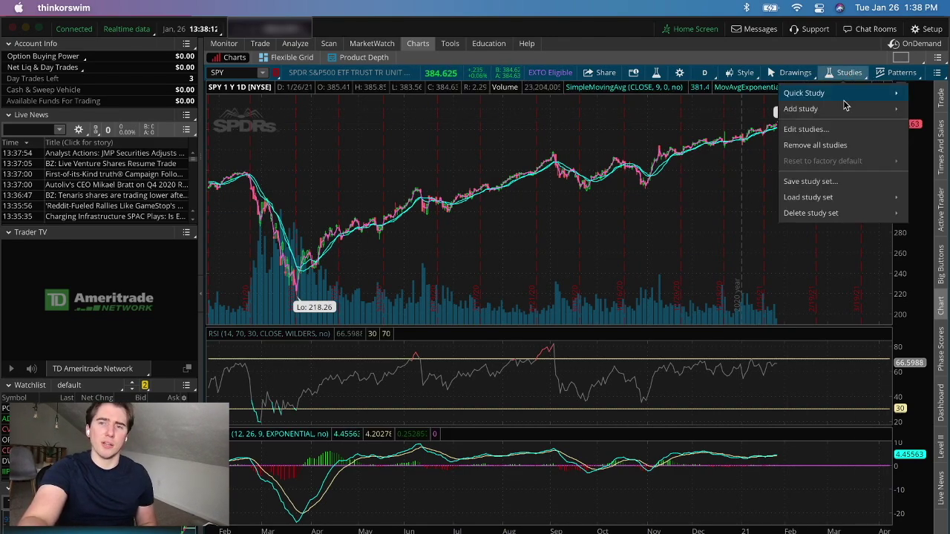
left_click(832, 185)
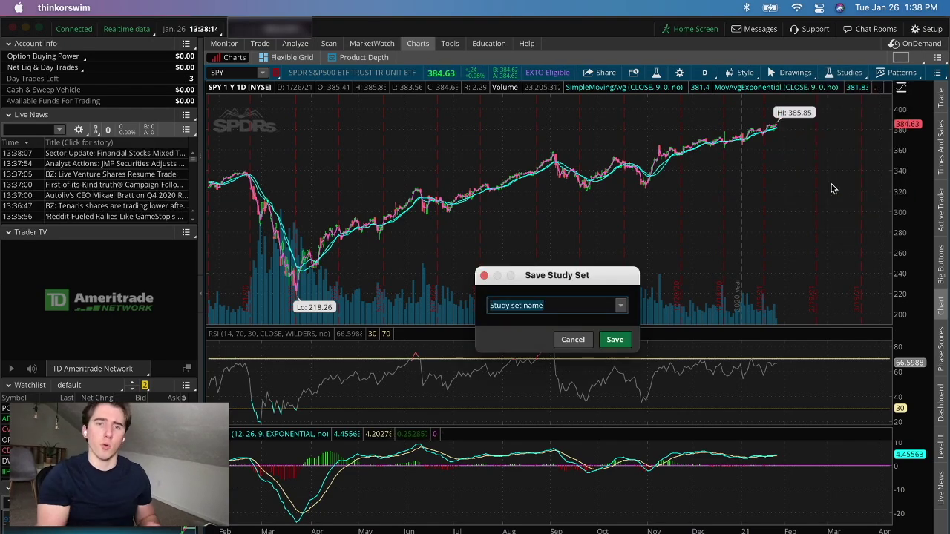
Save the SMA, EMA, RSI and MACD studies as the set 'gregtalksmoney study set'.
type("gregtalksmone")
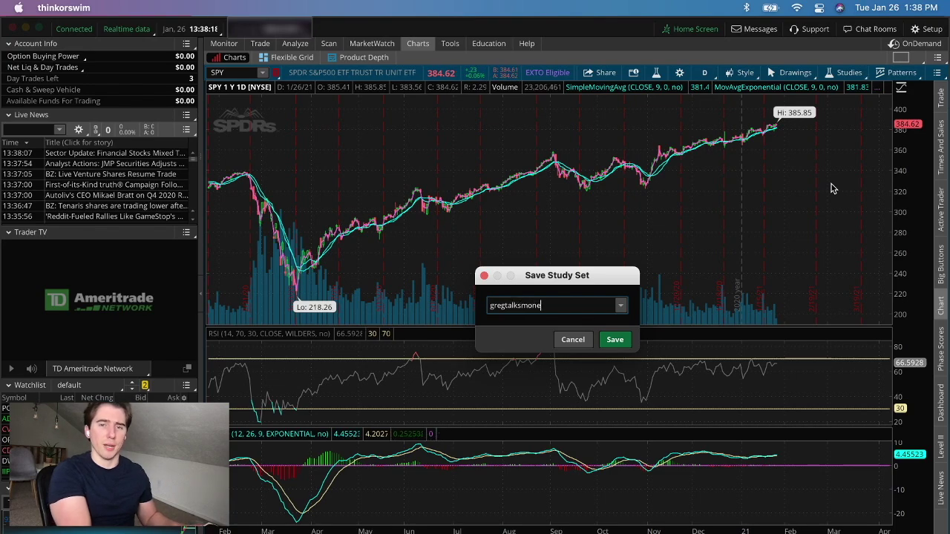
type("y study")
type(" set")
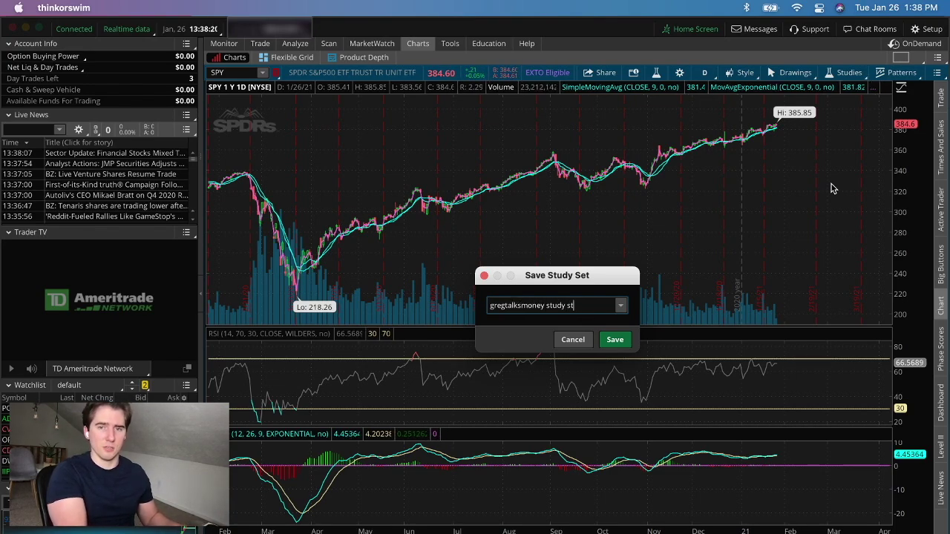
key("Return")
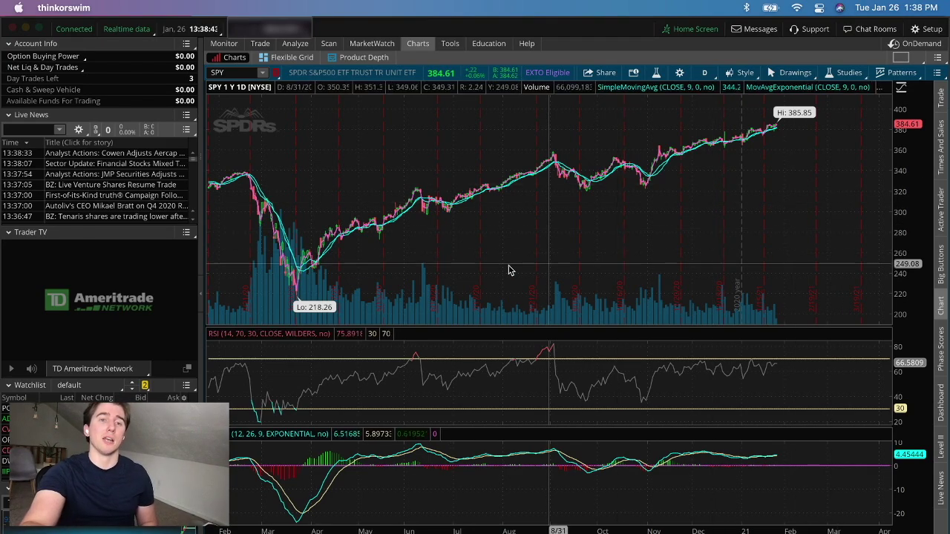
Widen the left sidebar and delete the Trader TV gadget, then bring up the grid layout menu.
left_click_drag(201, 227, 250, 230)
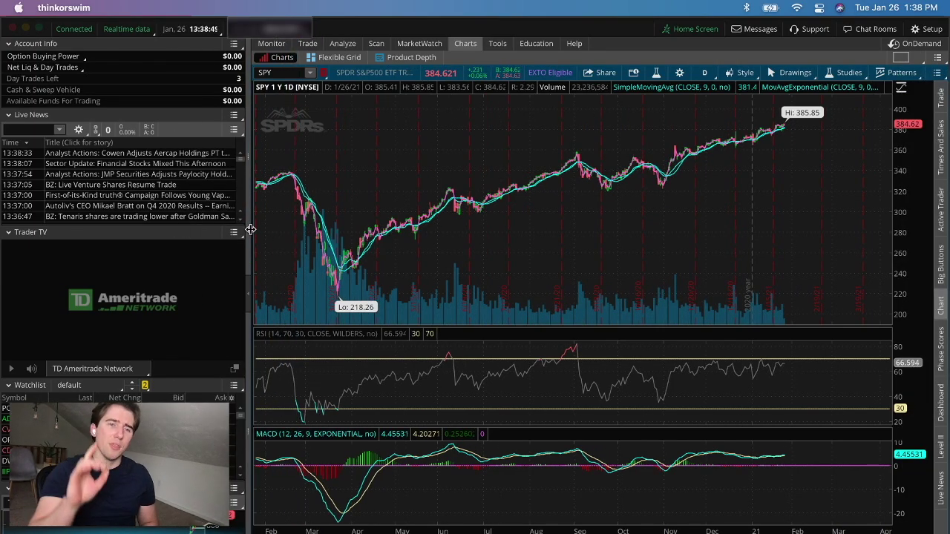
left_click(9, 233)
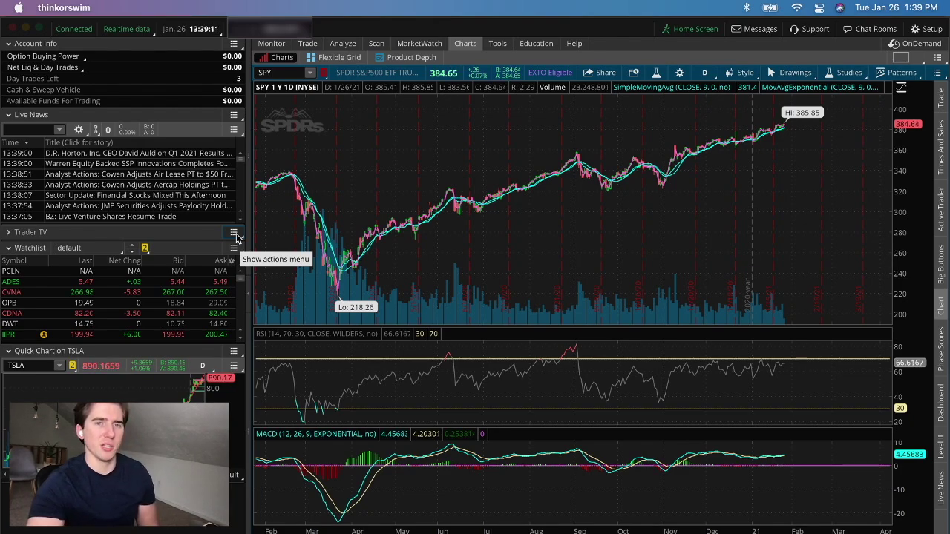
left_click(234, 233)
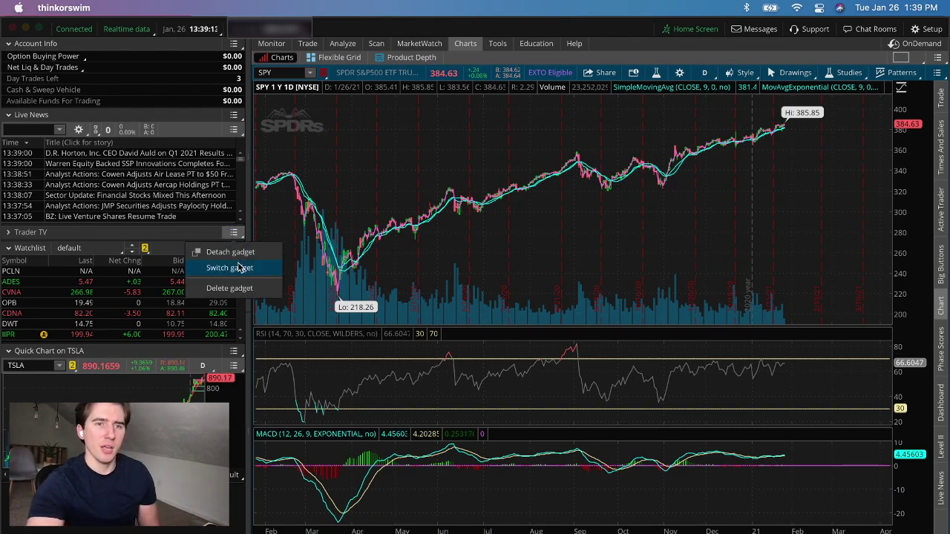
left_click(240, 289)
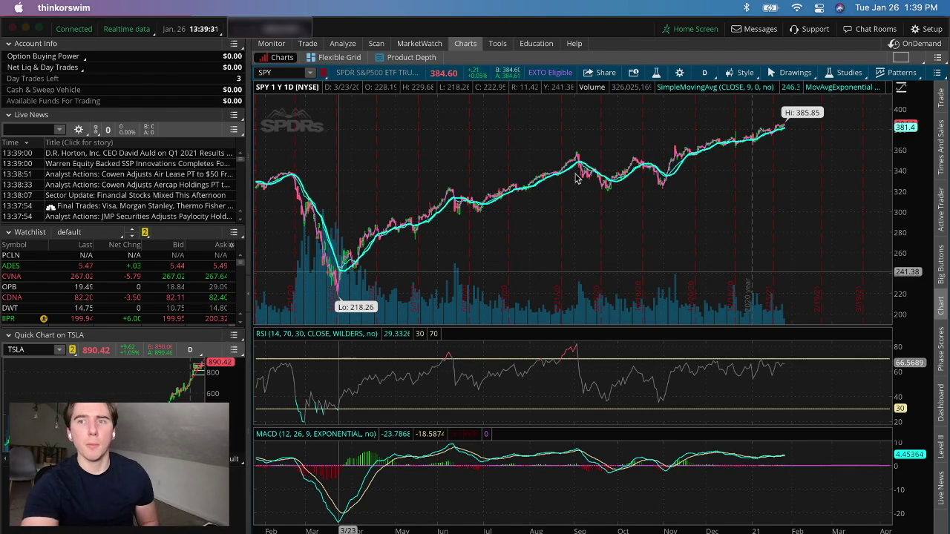
left_click(912, 59)
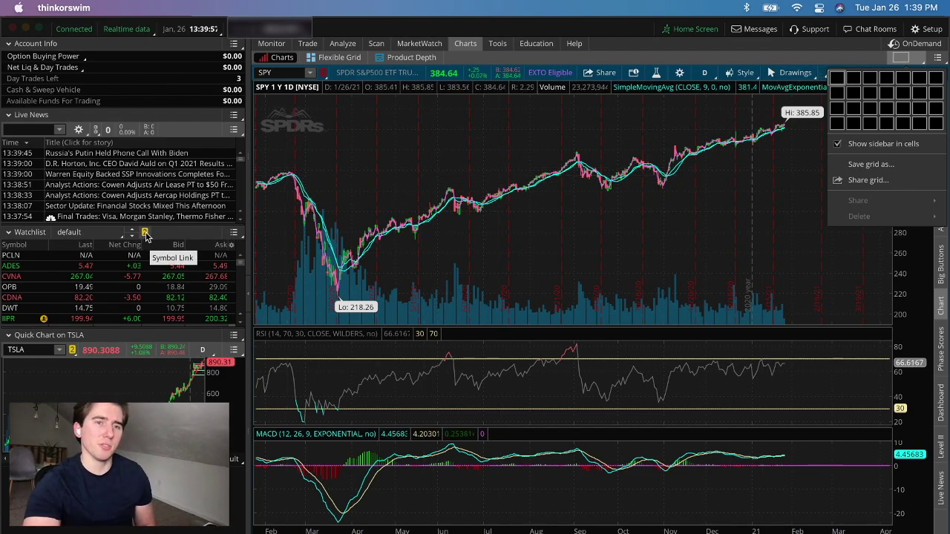
Link the watchlist, chart and Live News to the red group, then load PCLN from the watchlist.
left_click(145, 234)
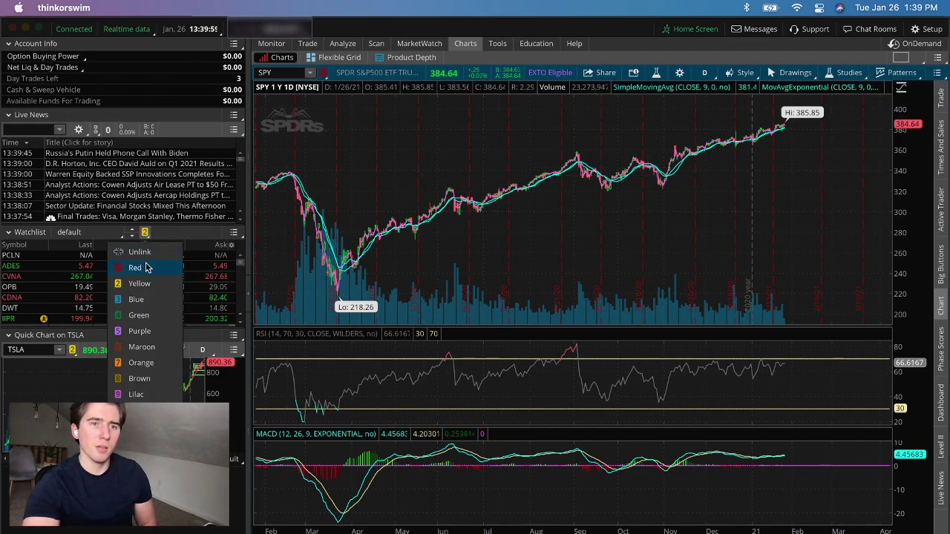
left_click(149, 268)
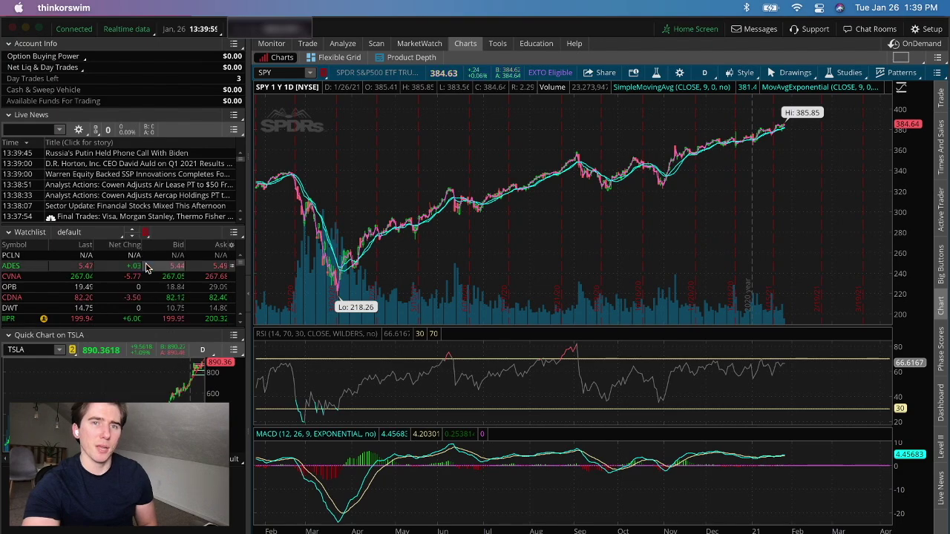
left_click(323, 72)
left_click(314, 109)
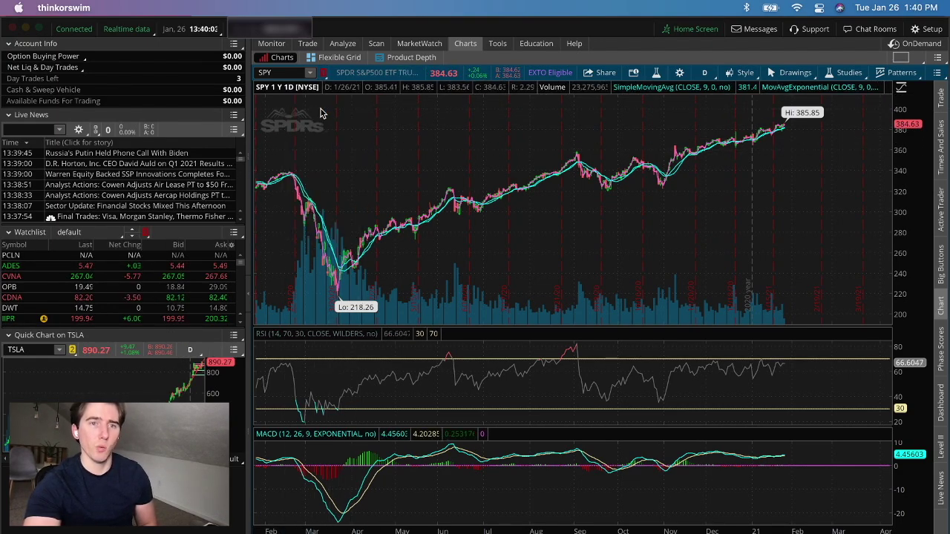
left_click(95, 132)
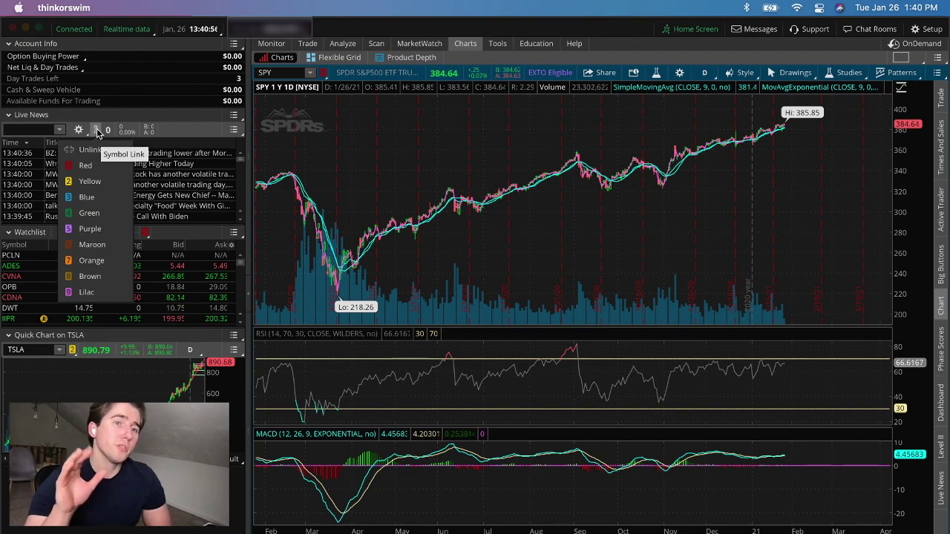
left_click(86, 166)
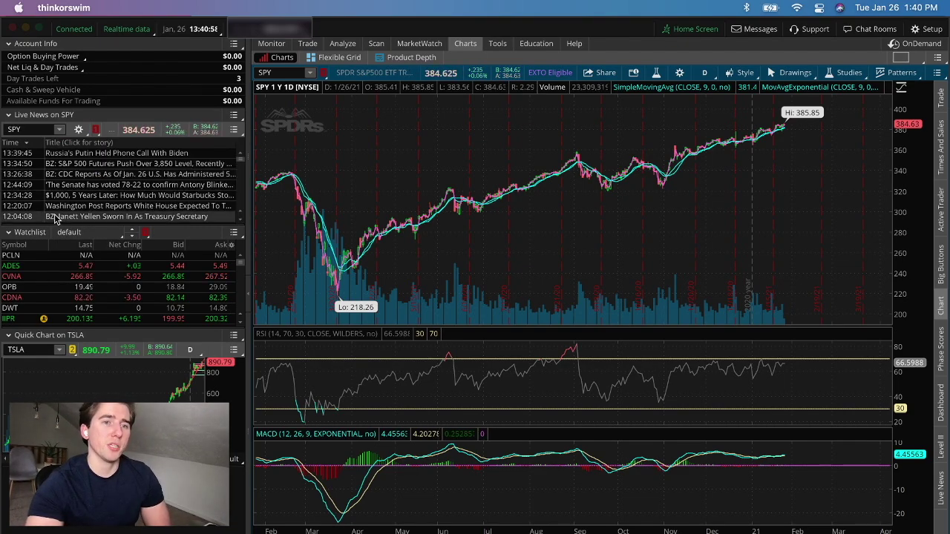
left_click(27, 256)
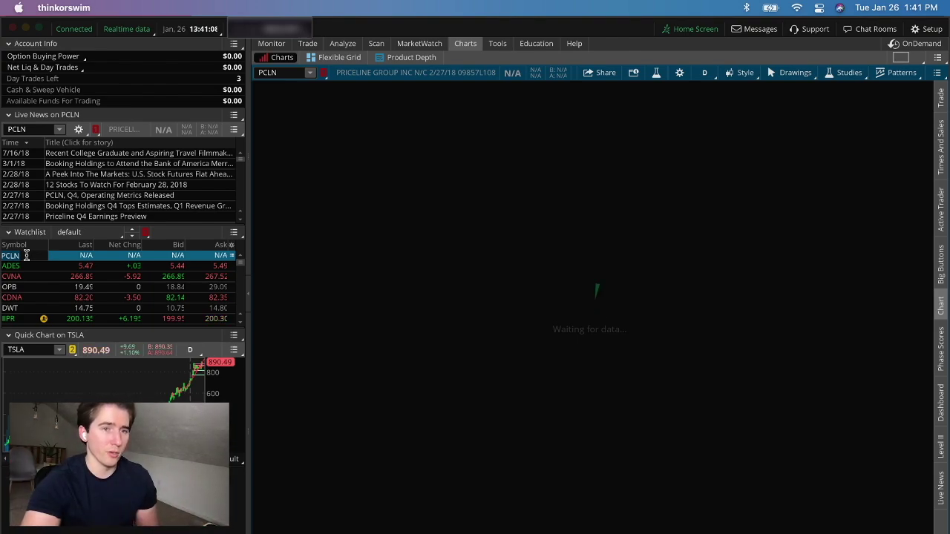
Load ADES into the red-linked chart and news, then right-click the watchlist column headers.
left_click(26, 261)
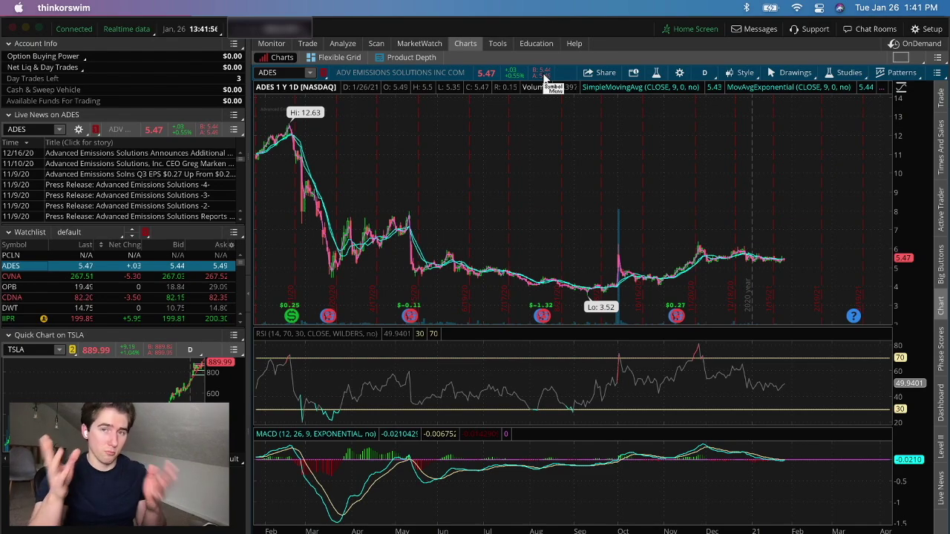
right_click(233, 248)
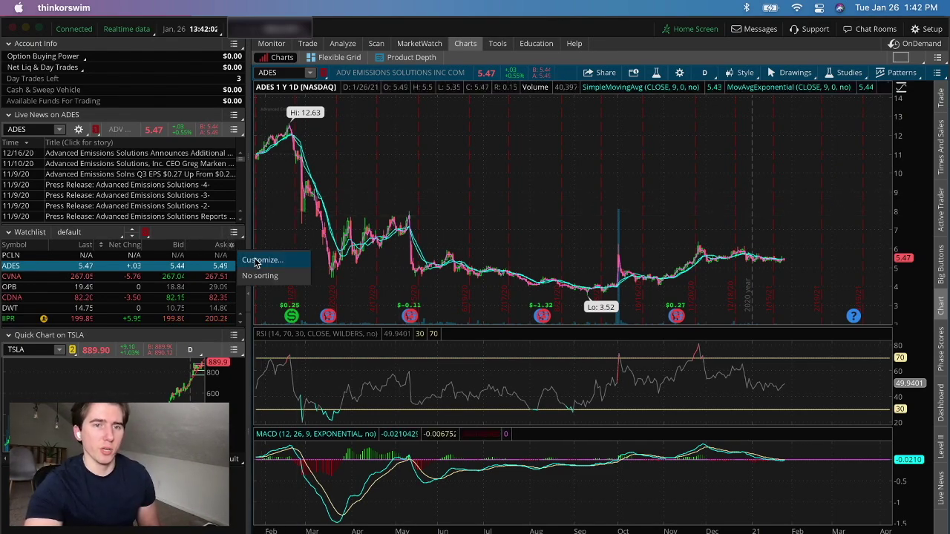
Customize the watchlist columns: remove Bid, Ask and Net Change, and add % Change.
left_click(256, 261)
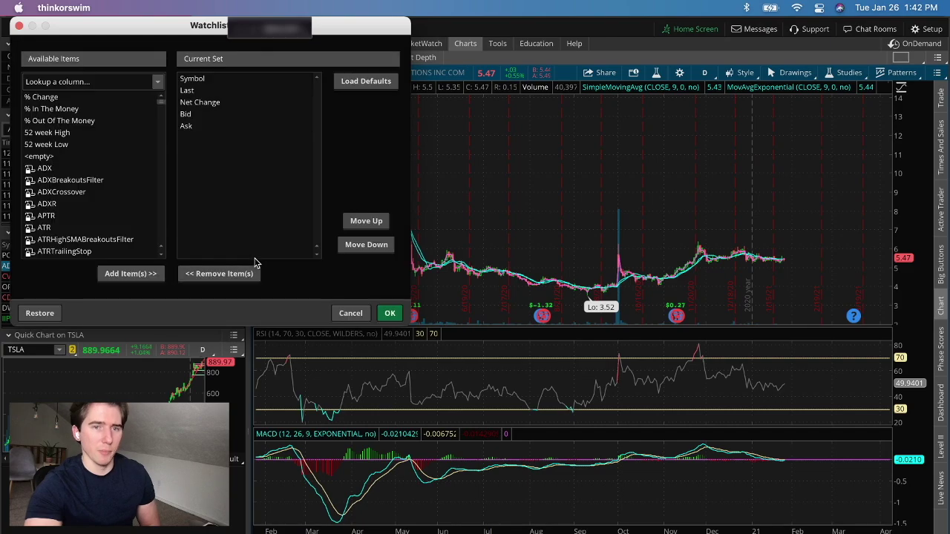
left_click(199, 115)
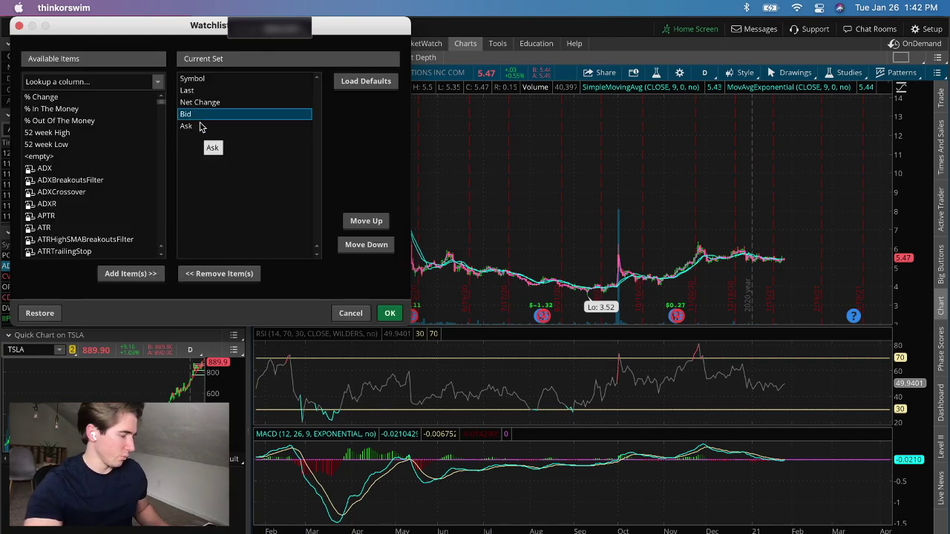
left_click(219, 273)
left_click(219, 273)
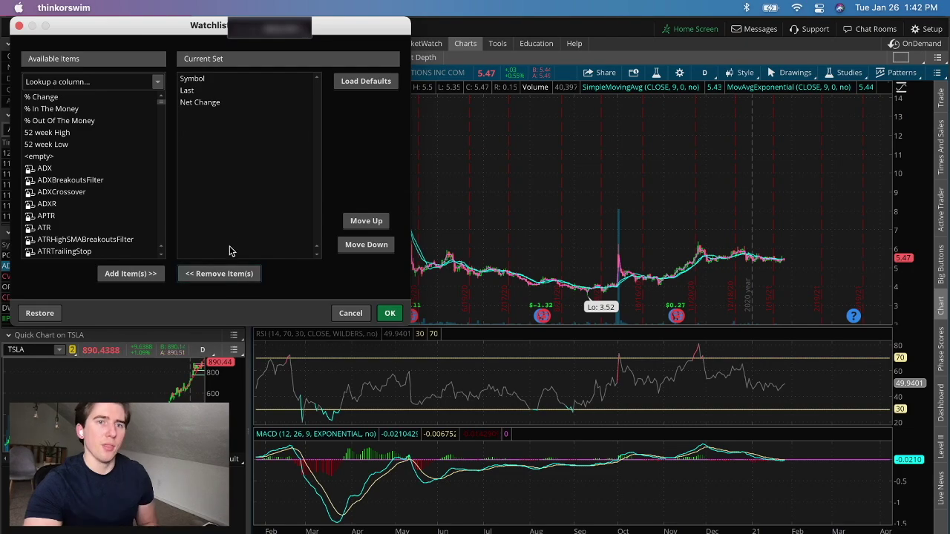
left_click(209, 104)
left_click(215, 275)
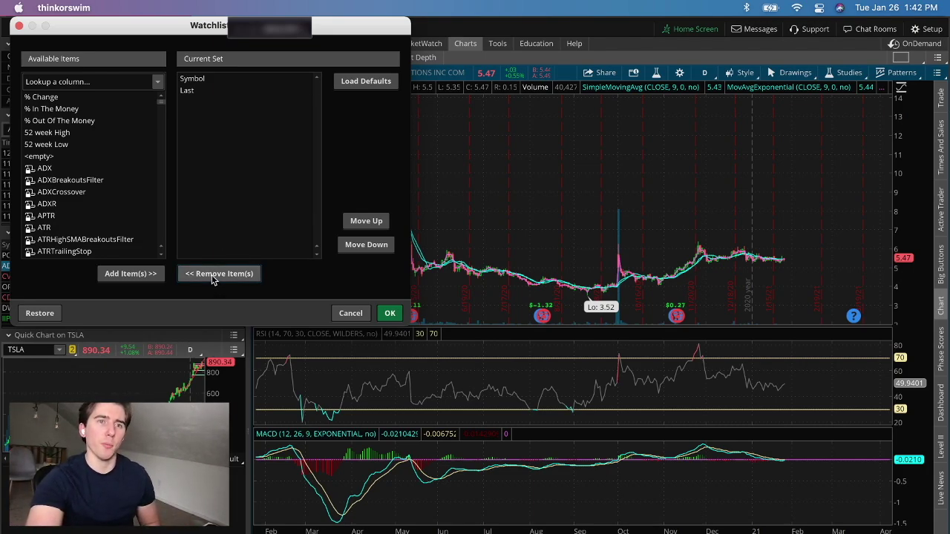
left_click(55, 98)
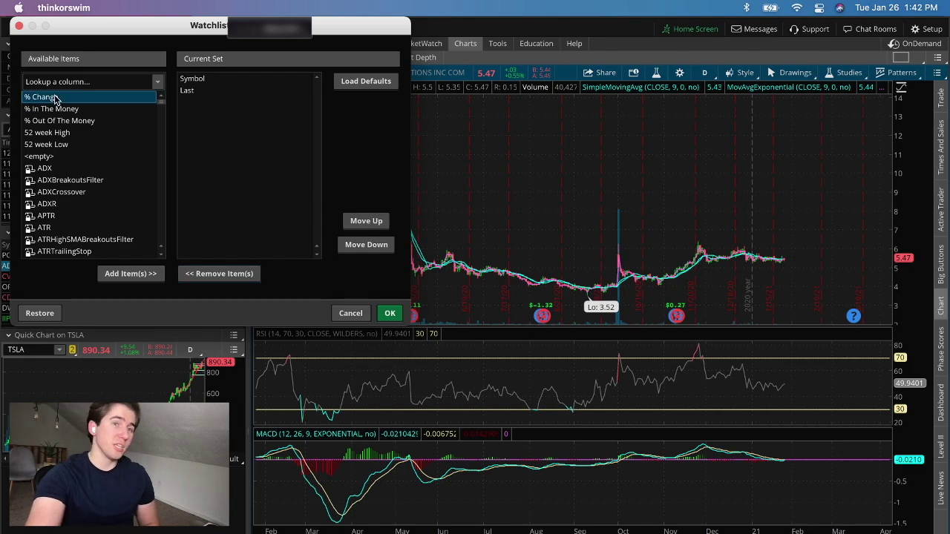
left_click(131, 274)
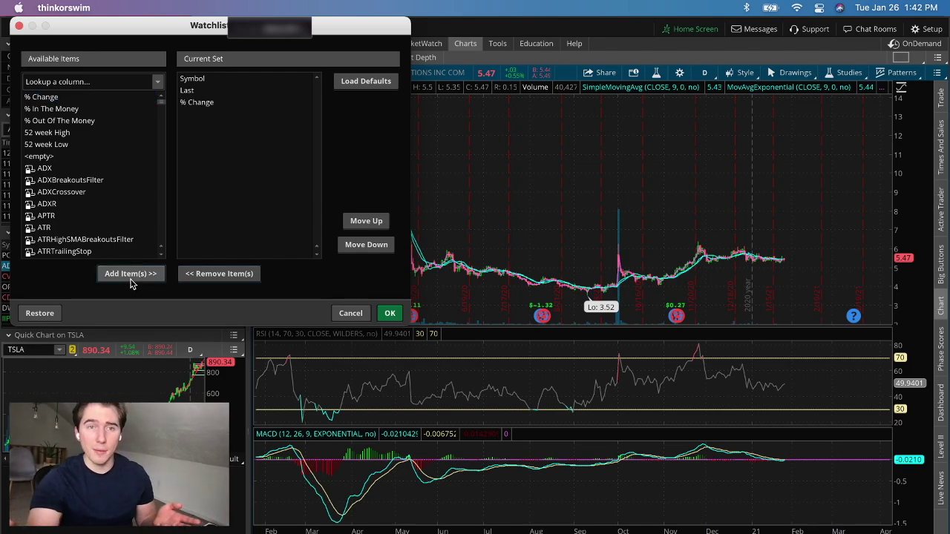
left_click(90, 81)
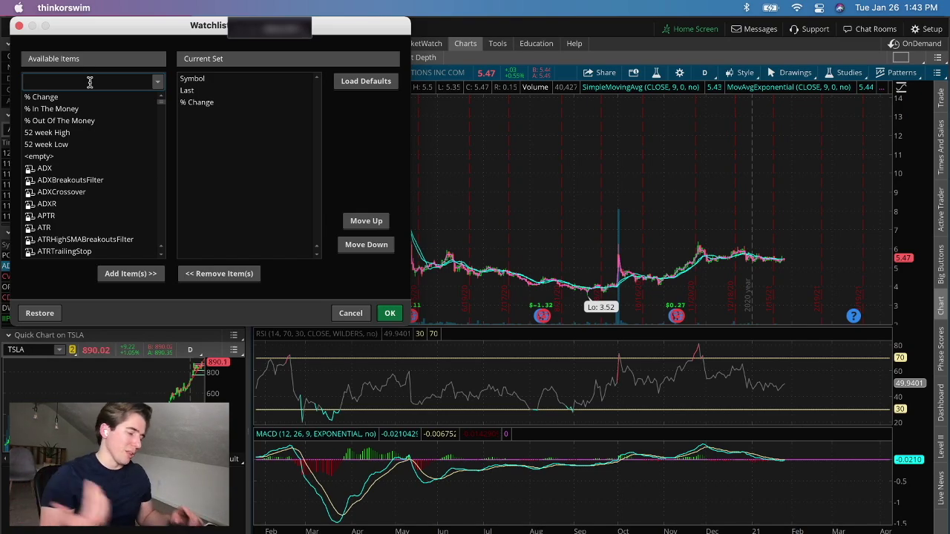
Look up 'volume', add the Volume column after % Change, and apply with OK.
type("volume")
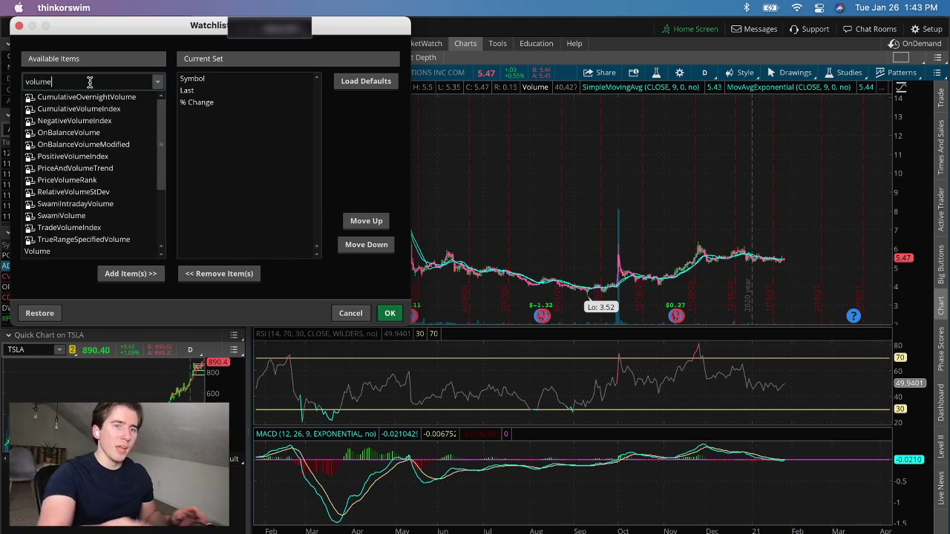
left_click(37, 252)
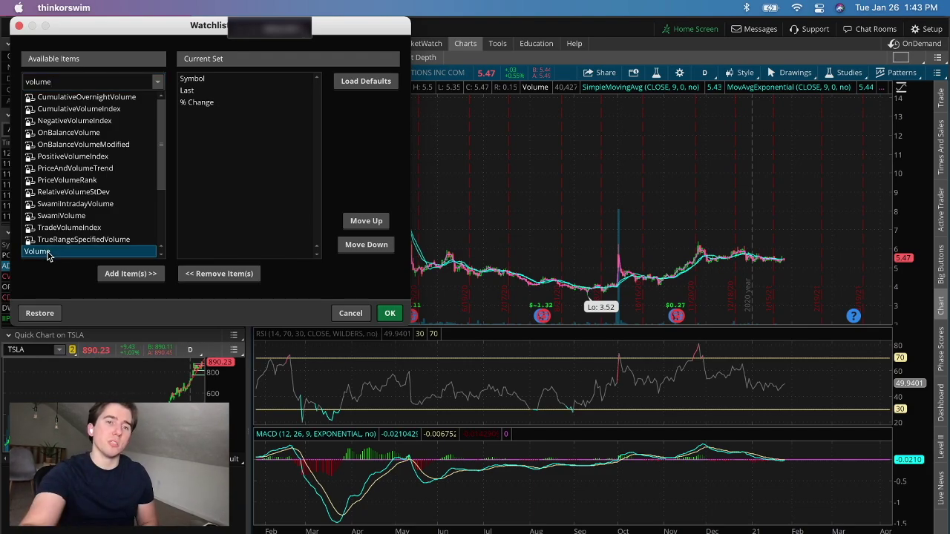
left_click(130, 274)
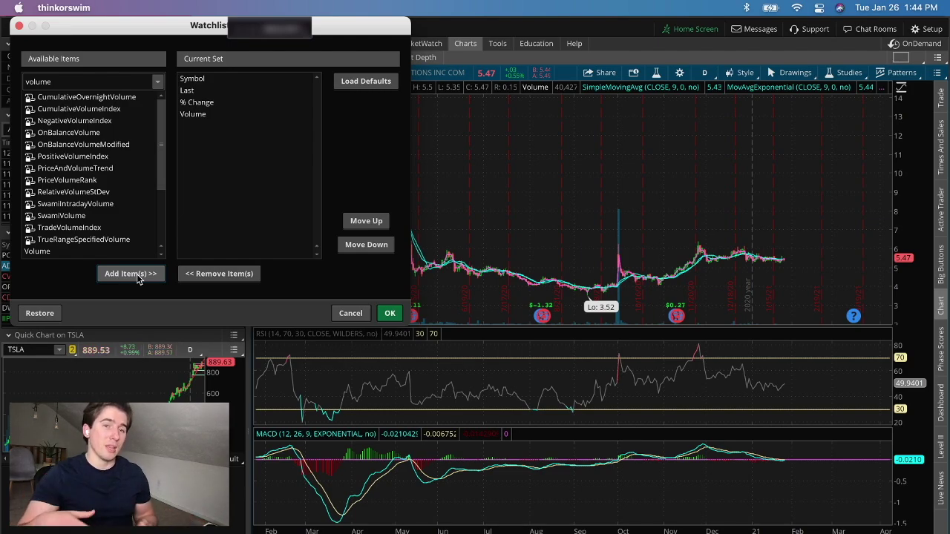
left_click(389, 313)
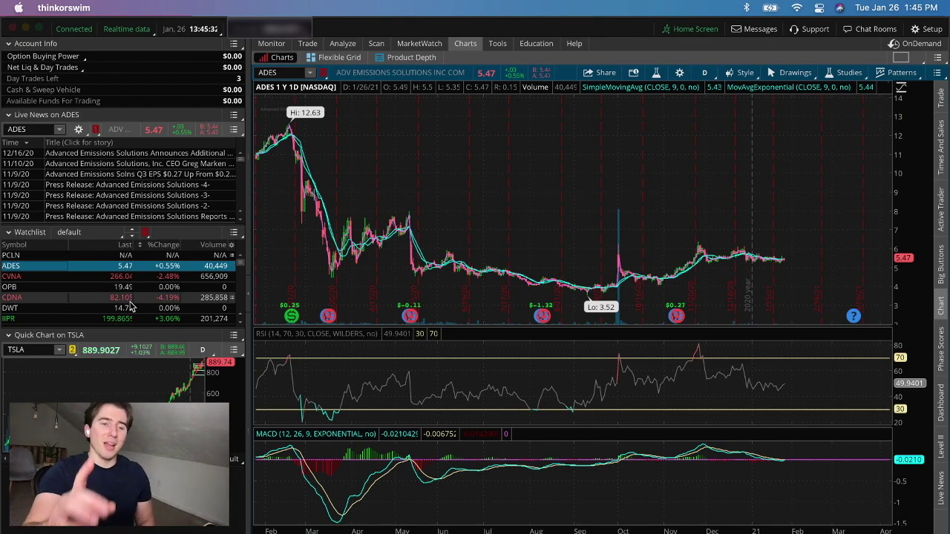
Collapse the TSLA quick chart, stretch the watchlist to the bottom, and open the watchlist selector.
left_click(9, 338)
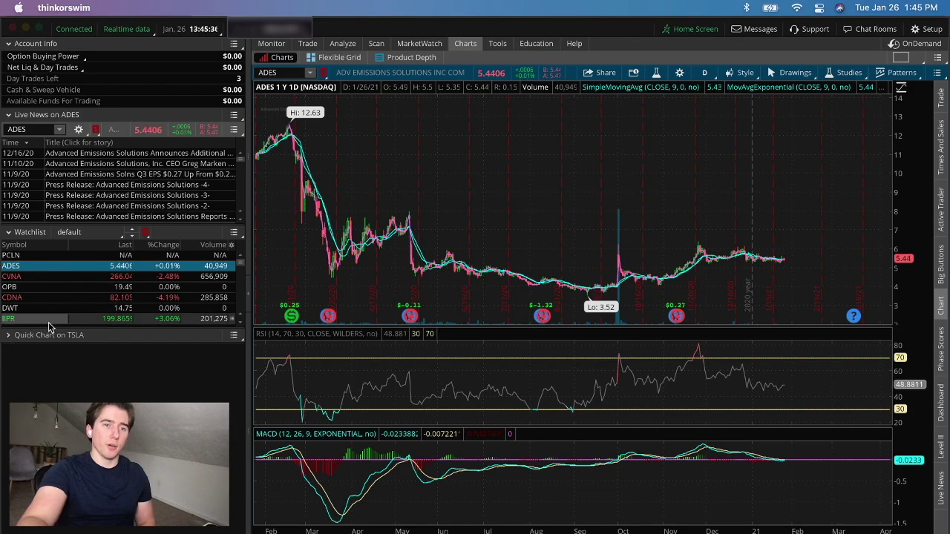
left_click_drag(47, 326, 49, 525)
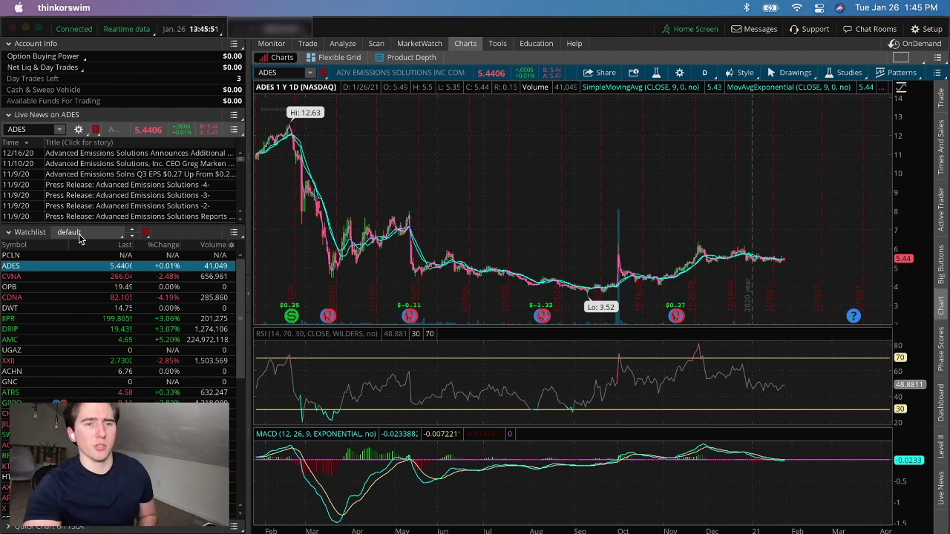
left_click(70, 232)
mouse_move(106, 81)
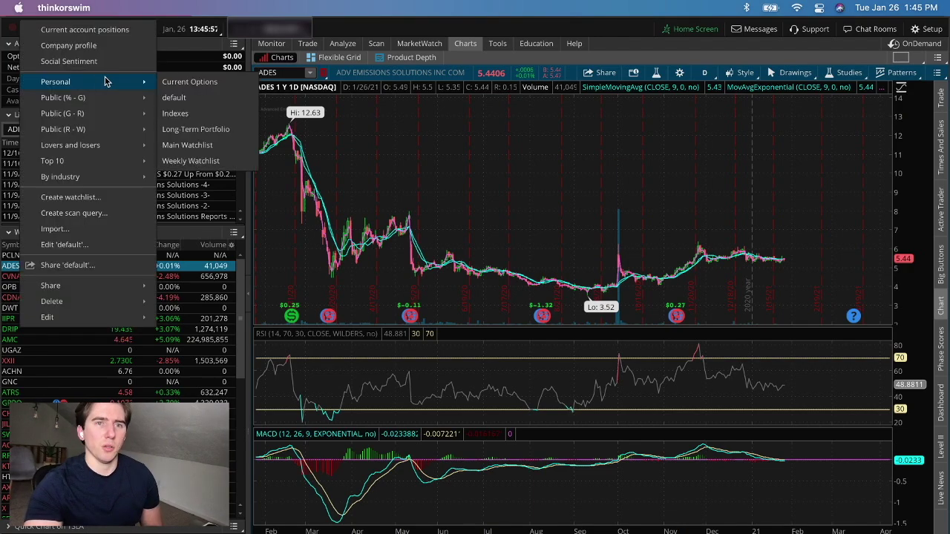
Switch the watchlist to Personal > Current Options, then reopen the watchlist selector.
left_click(190, 83)
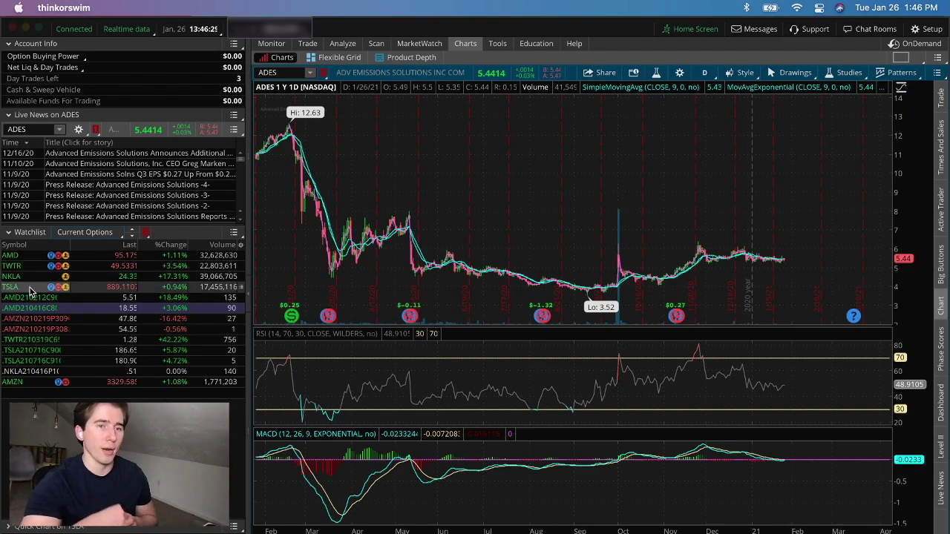
left_click(84, 232)
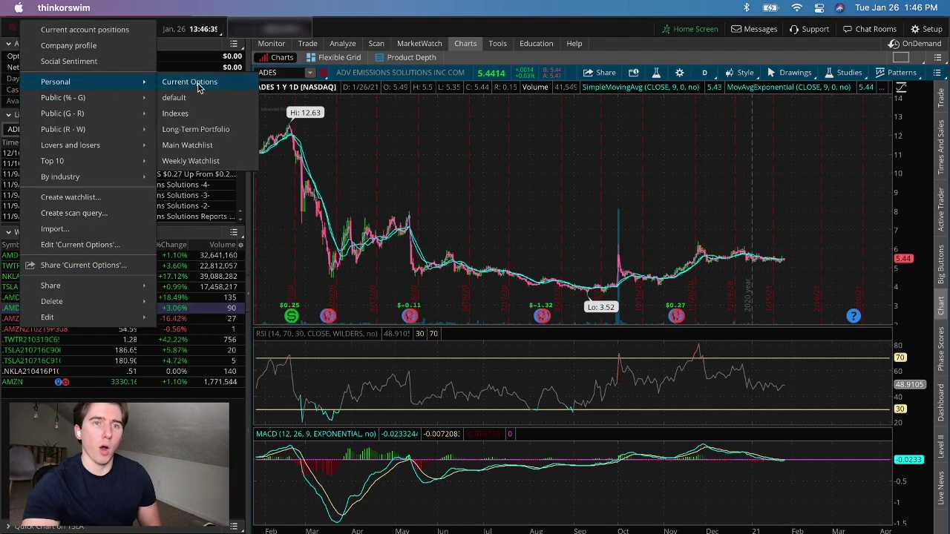